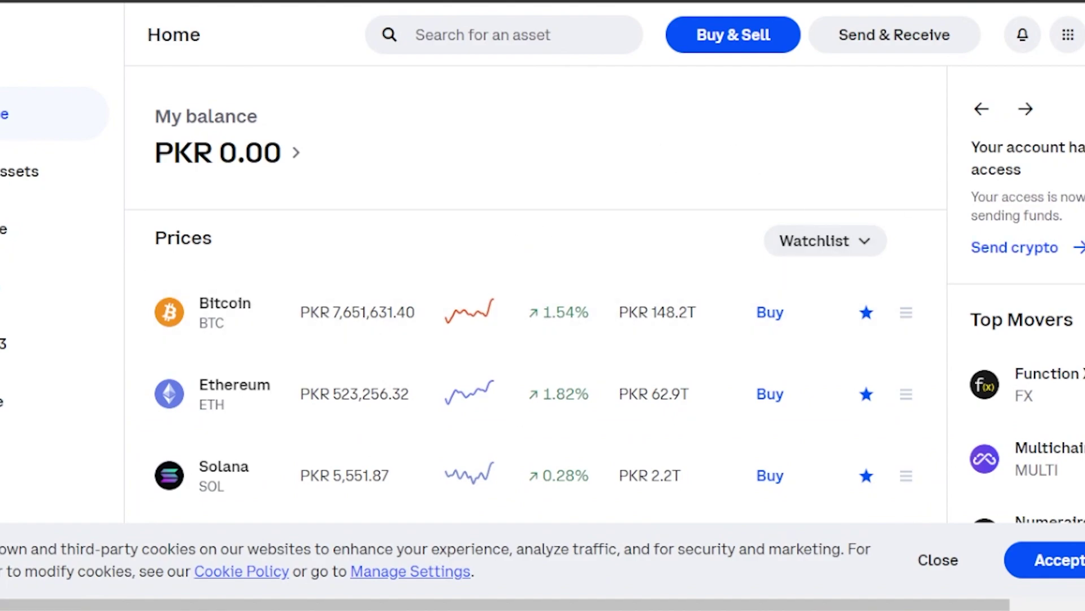
Sign out of the Coinbase account from the profile avatar menu.
{"action": "left_click", "coordinate": [1082, 34]}
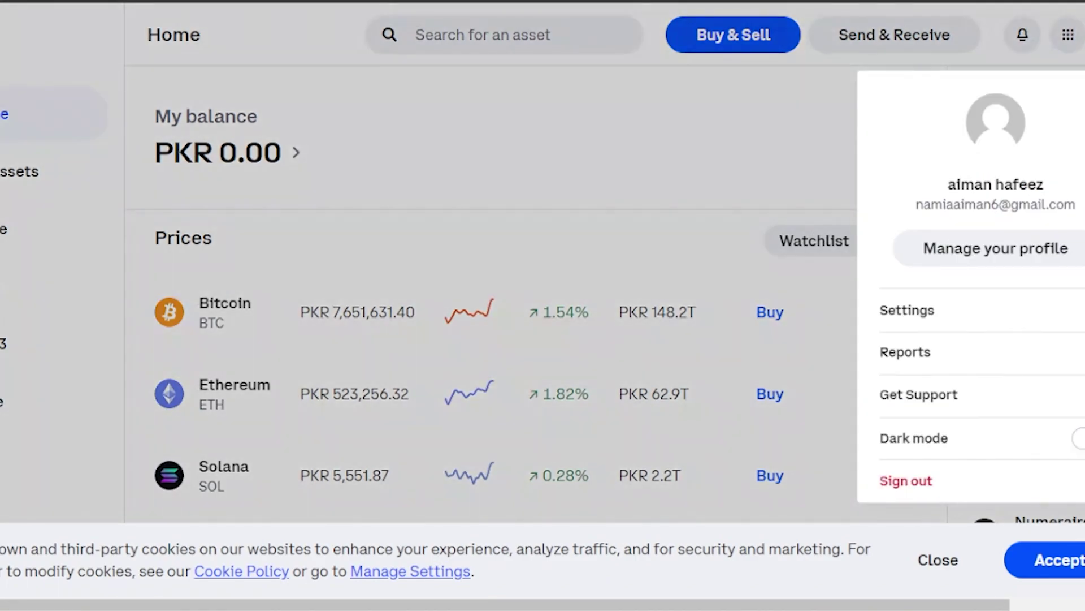
{"action": "left_click", "coordinate": [912, 482]}
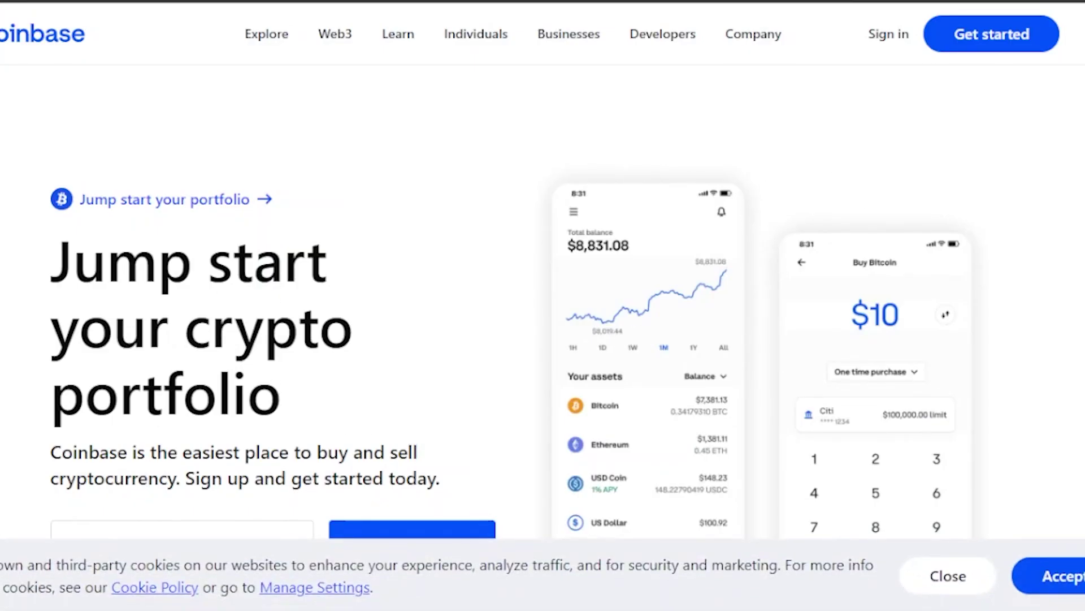
{"action": "scroll", "coordinate": [543, 282], "scroll_direction": "down", "scroll_amount": 5}
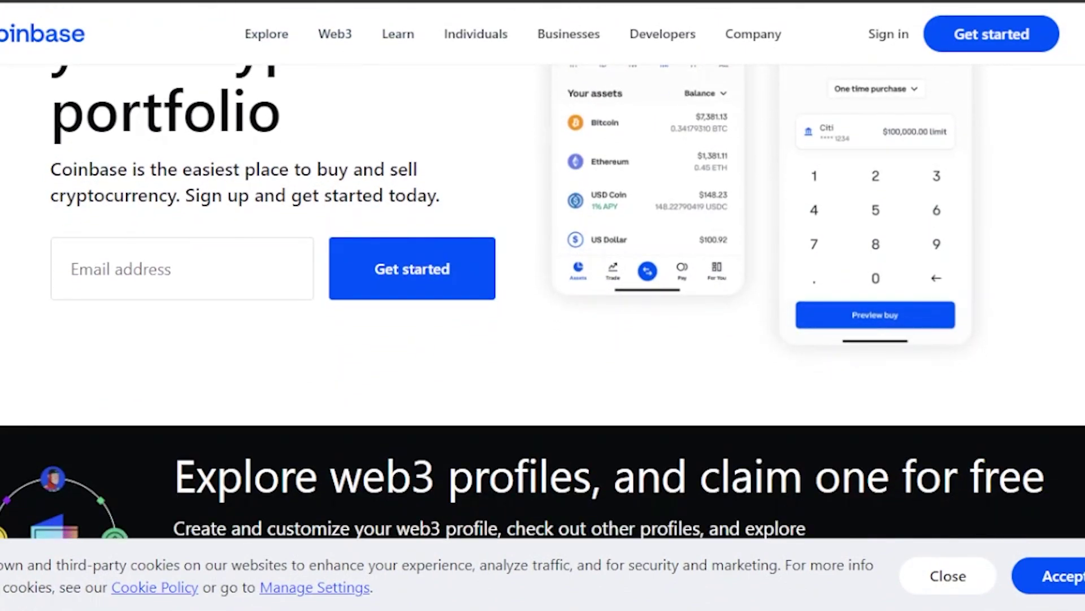
{"action": "scroll", "coordinate": [543, 300], "scroll_direction": "down", "scroll_amount": 1}
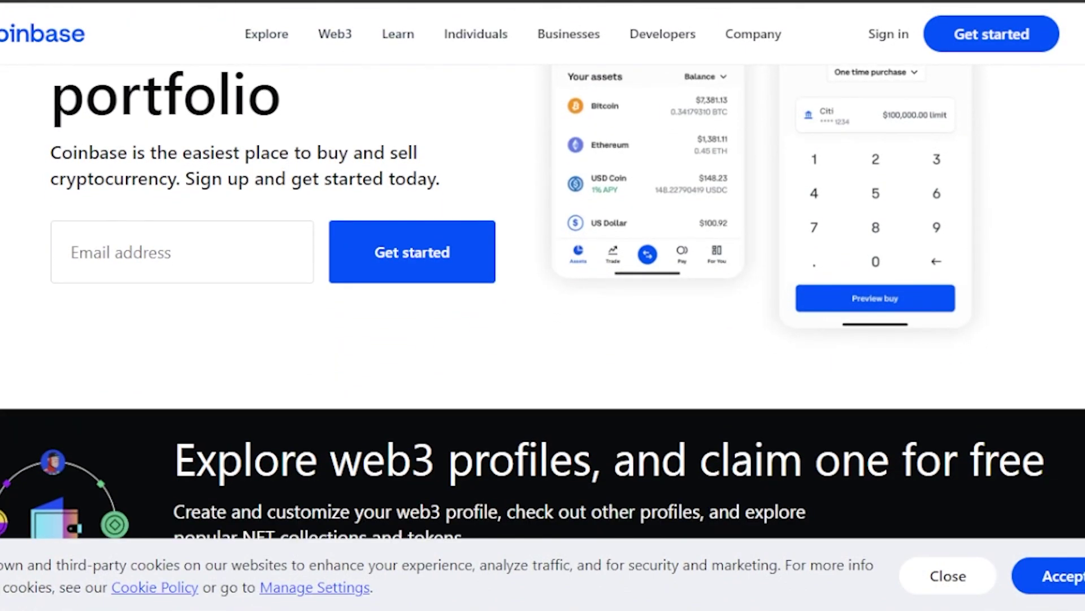
{"action": "scroll", "coordinate": [542, 300], "scroll_direction": "down", "scroll_amount": 6}
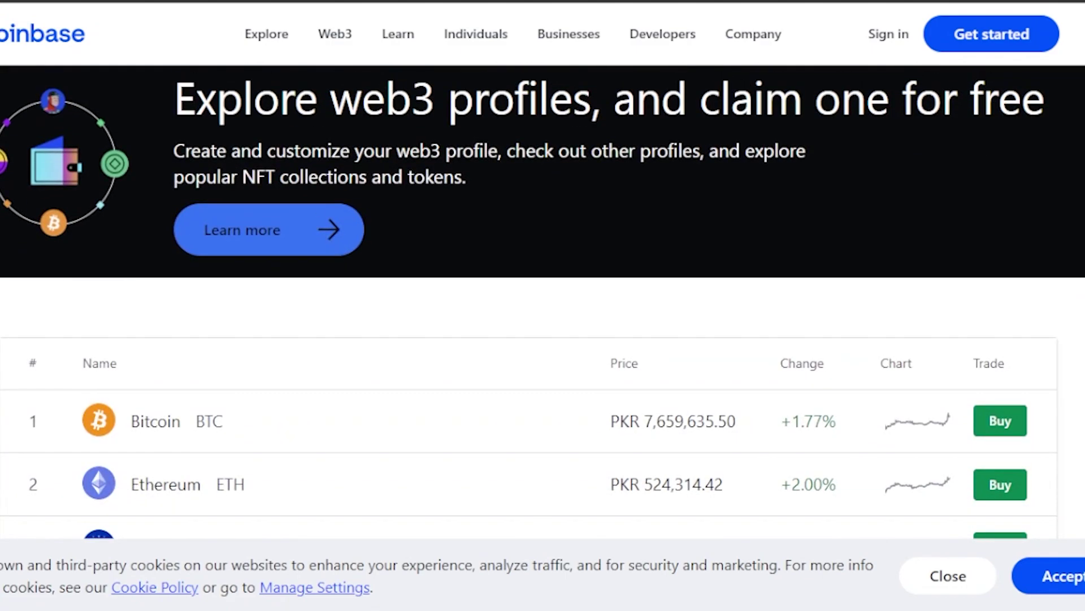
{"action": "scroll", "coordinate": [542, 300], "scroll_direction": "down", "scroll_amount": 1}
{"action": "scroll", "coordinate": [543, 300], "scroll_direction": "up", "scroll_amount": 1}
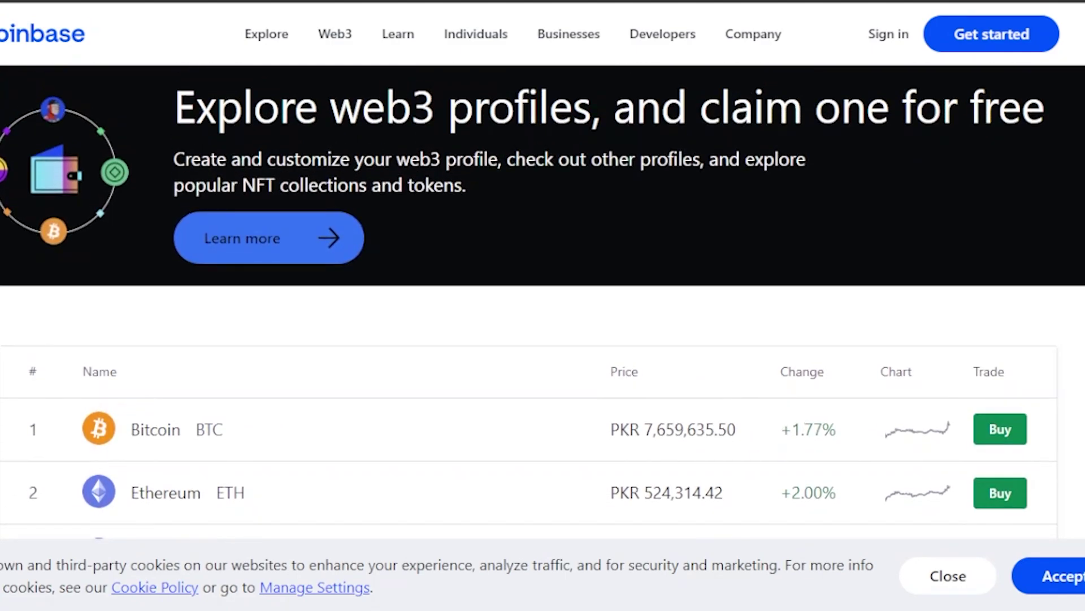
{"action": "scroll", "coordinate": [542, 300], "scroll_direction": "down", "scroll_amount": 15}
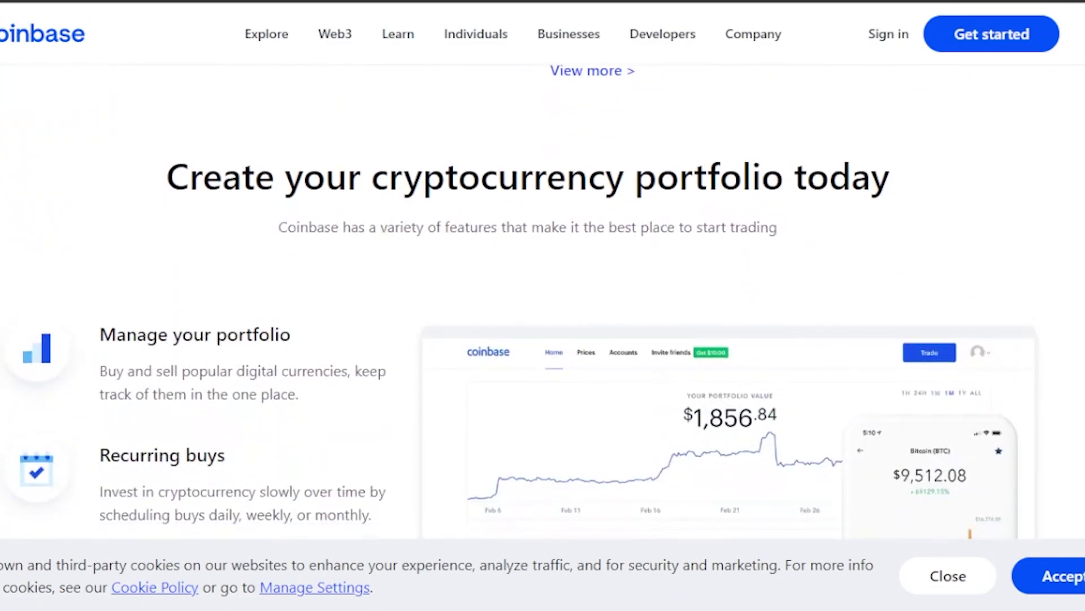
{"action": "scroll", "coordinate": [542, 299], "scroll_direction": "down", "scroll_amount": 12}
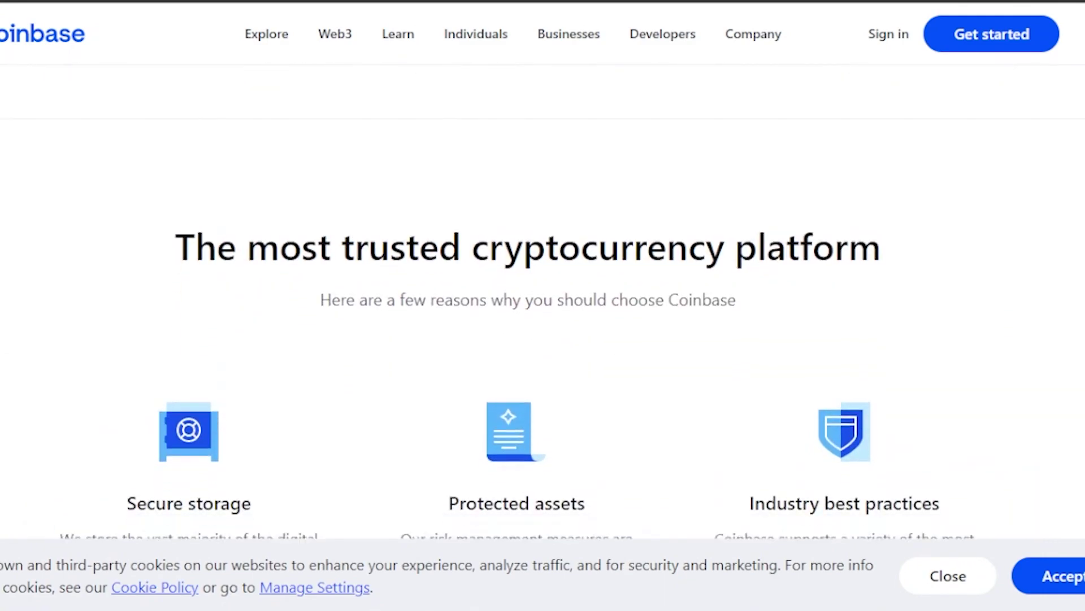
{"action": "scroll", "coordinate": [543, 299], "scroll_direction": "up", "scroll_amount": 3}
{"action": "scroll", "coordinate": [543, 299], "scroll_direction": "down", "scroll_amount": 10}
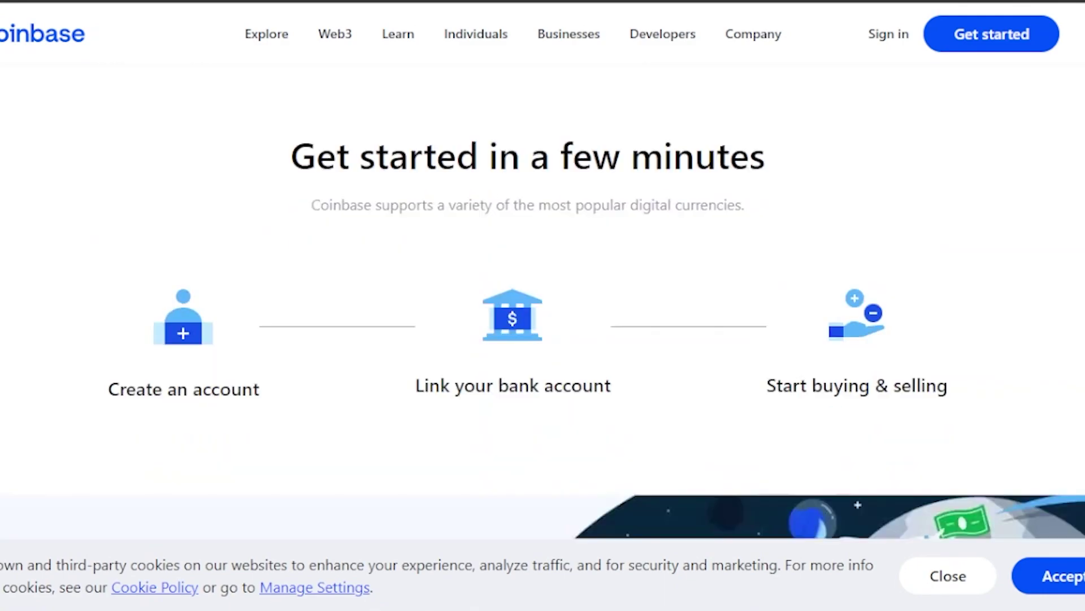
{"action": "scroll", "coordinate": [543, 300], "scroll_direction": "up", "scroll_amount": 20}
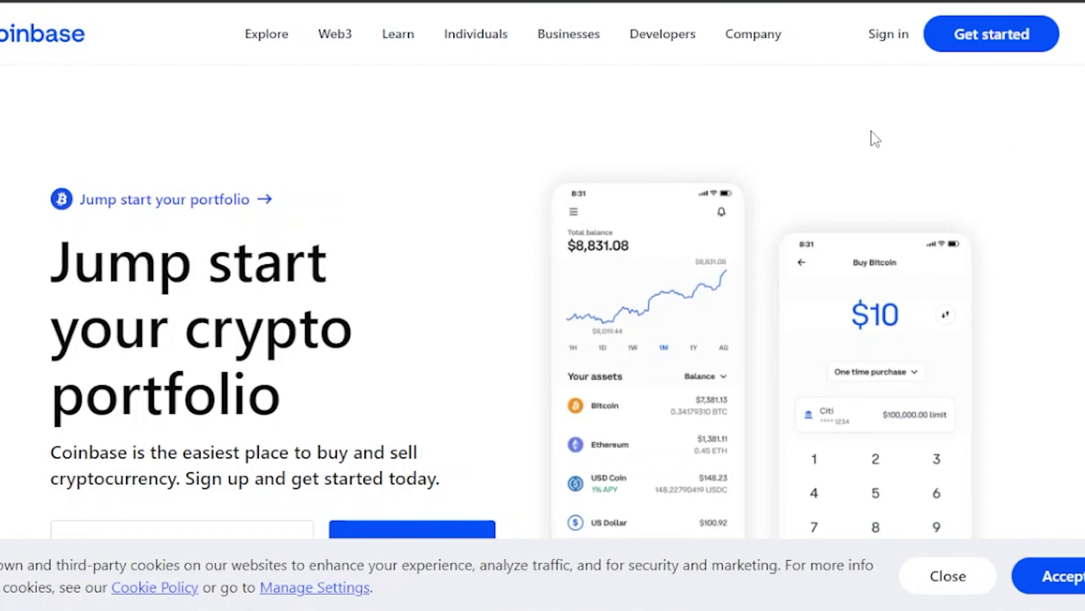
{"action": "left_click", "coordinate": [1033, 1]}
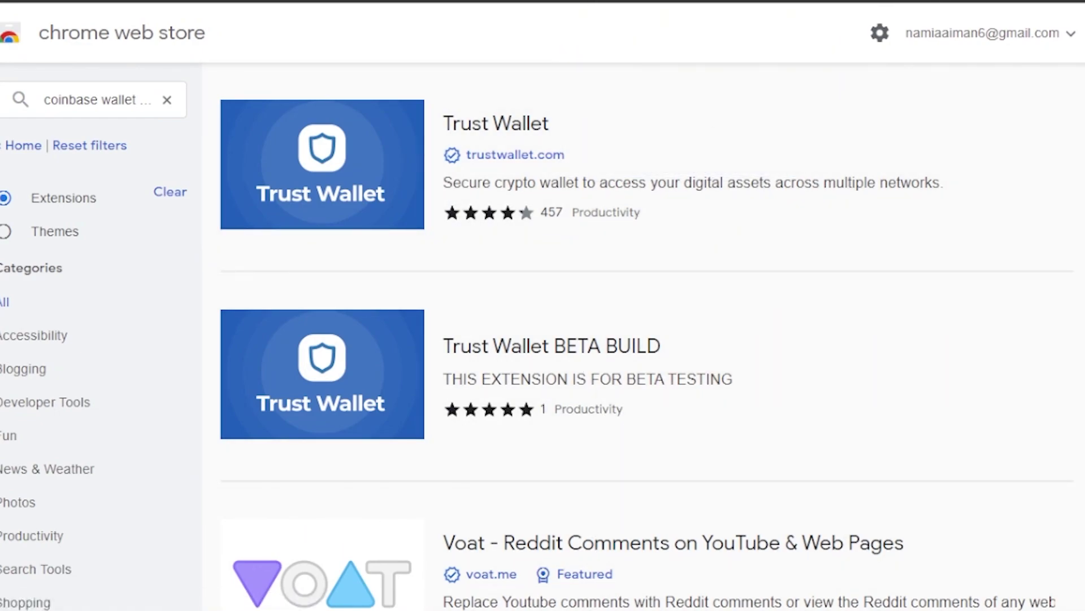
{"action": "left_click", "coordinate": [1012, 1]}
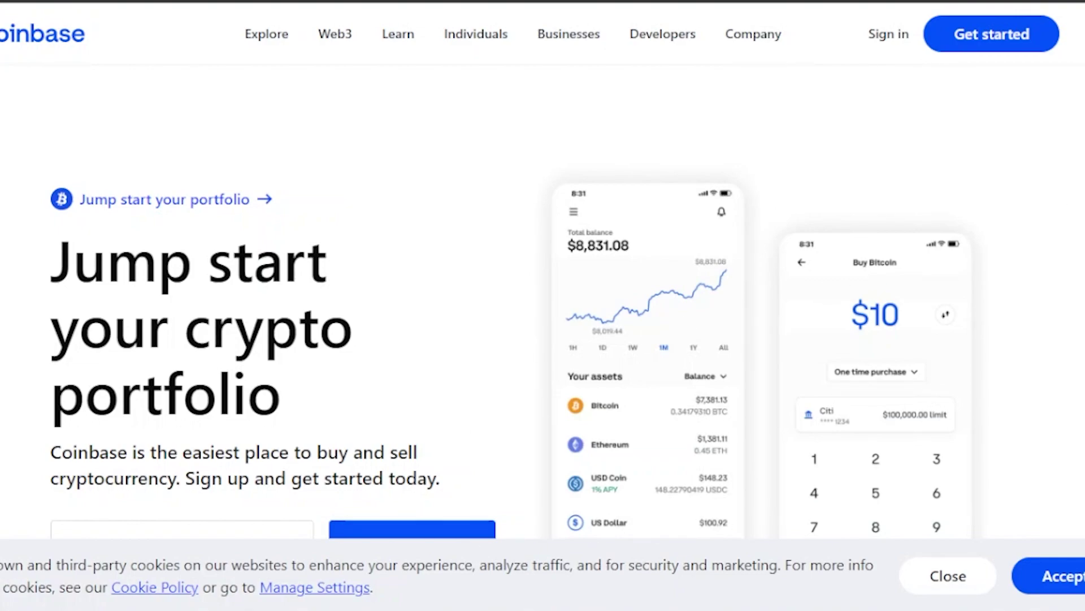
Scroll down the Coinbase landing page and back up to the top.
{"action": "scroll", "coordinate": [532, 283], "scroll_direction": "down", "scroll_amount": 2}
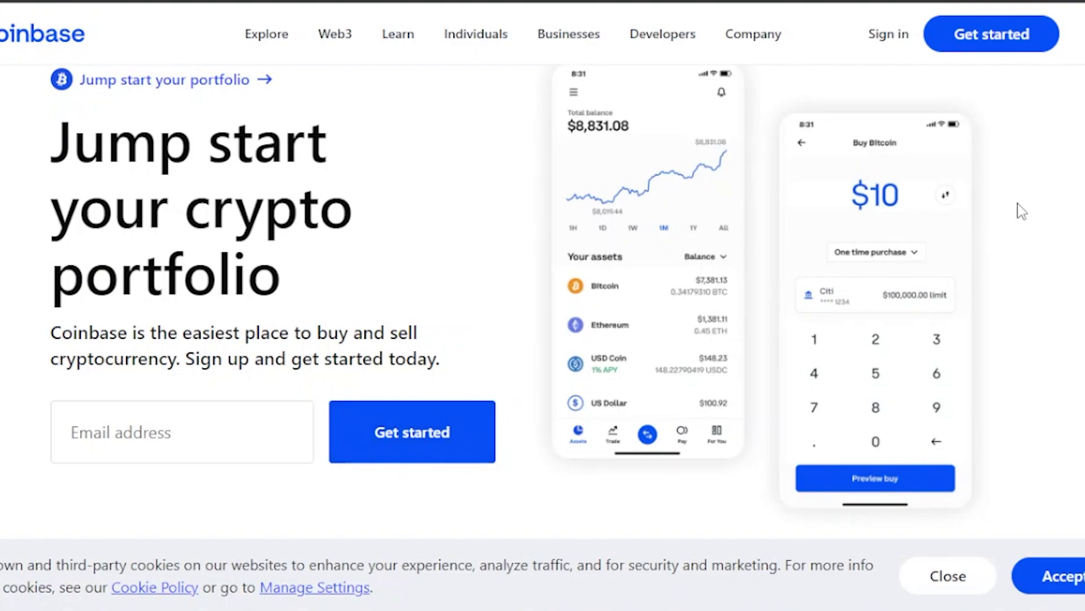
{"action": "scroll", "coordinate": [543, 305], "scroll_direction": "up", "scroll_amount": 2}
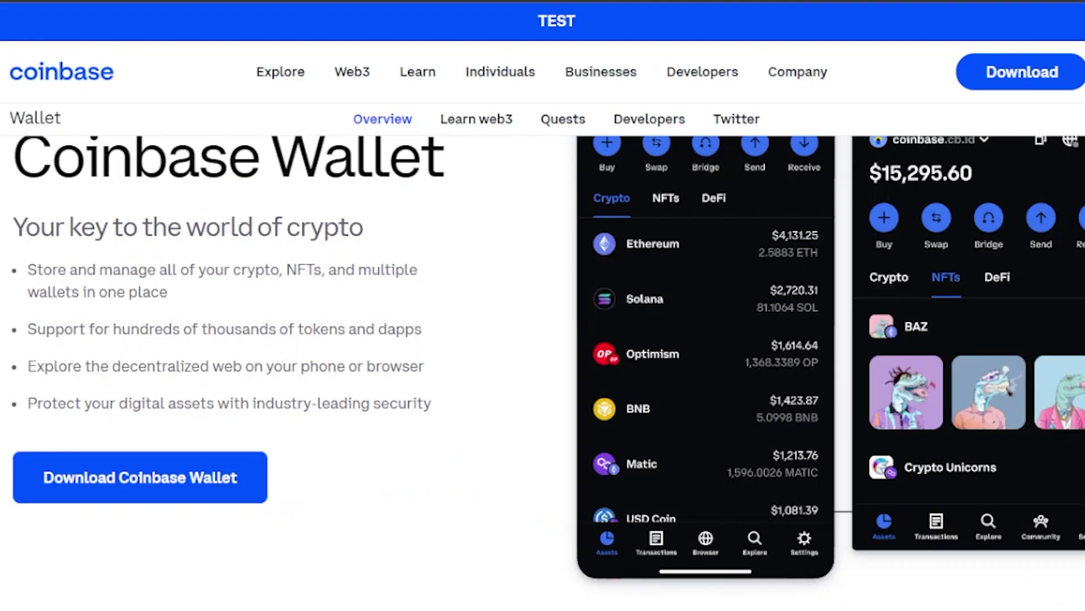
Go to the Coinbase Wallet download page and choose Download for Chrome.
{"action": "scroll", "coordinate": [543, 373], "scroll_direction": "up", "scroll_amount": 1}
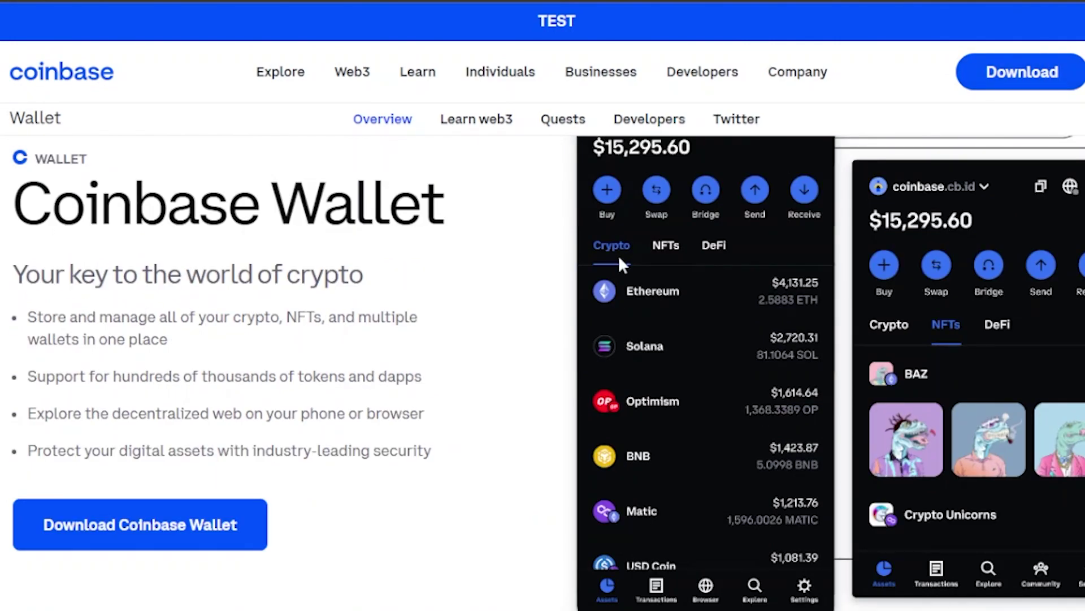
{"action": "left_click", "coordinate": [1039, 69]}
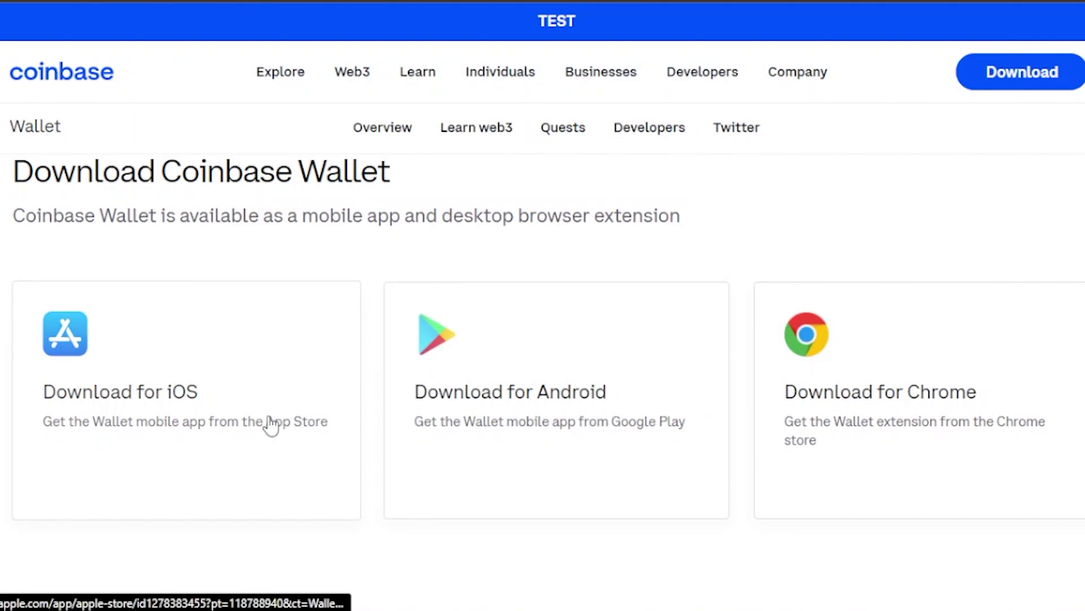
{"action": "left_click", "coordinate": [885, 398]}
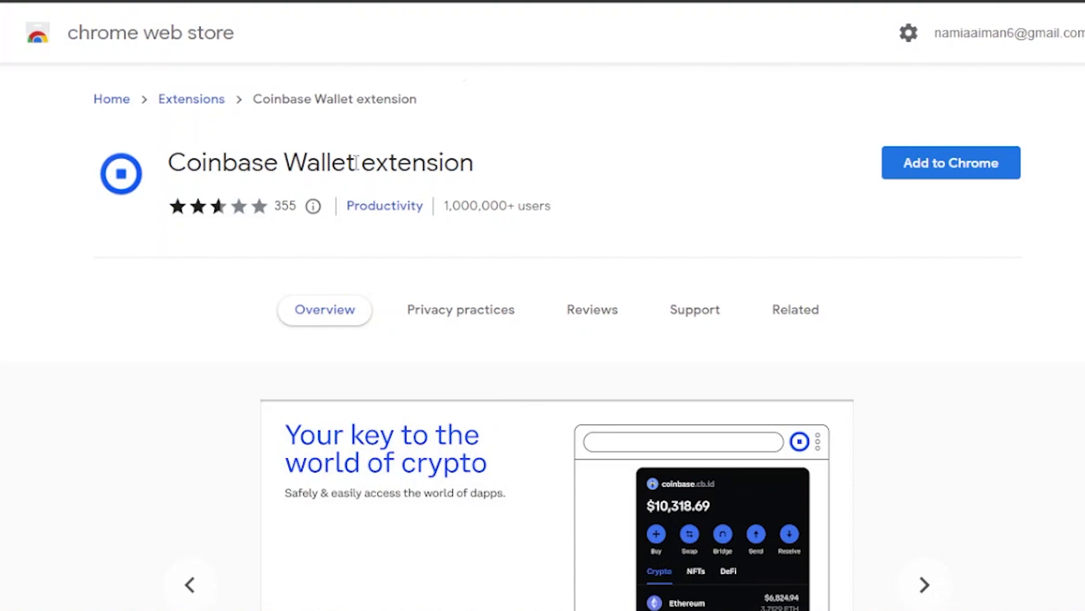
Add the Coinbase Wallet extension to Chrome and confirm the installation.
{"action": "left_click", "coordinate": [921, 177]}
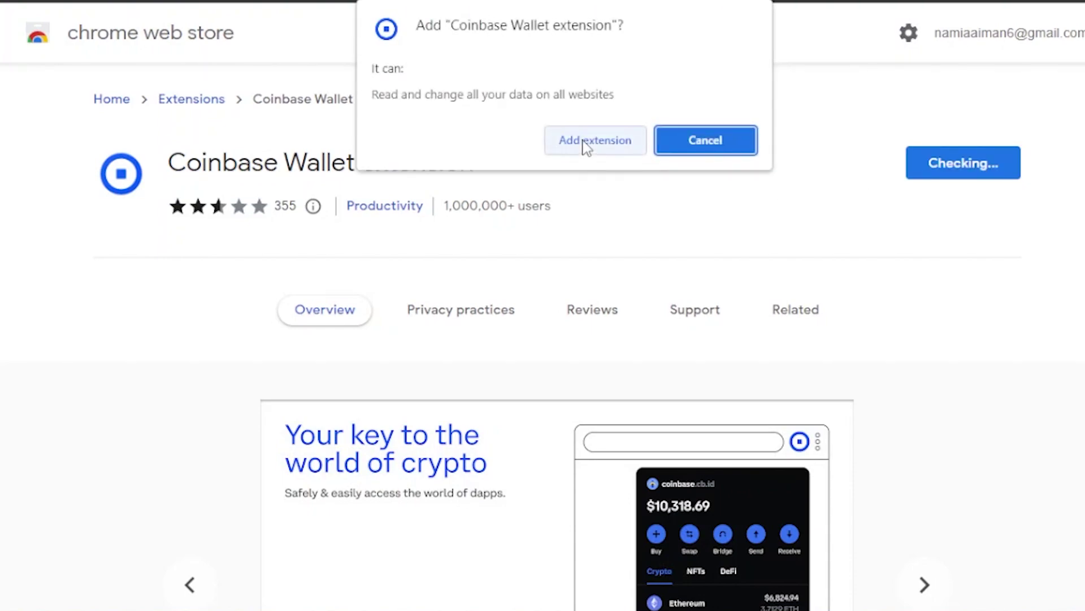
{"action": "left_click", "coordinate": [586, 148]}
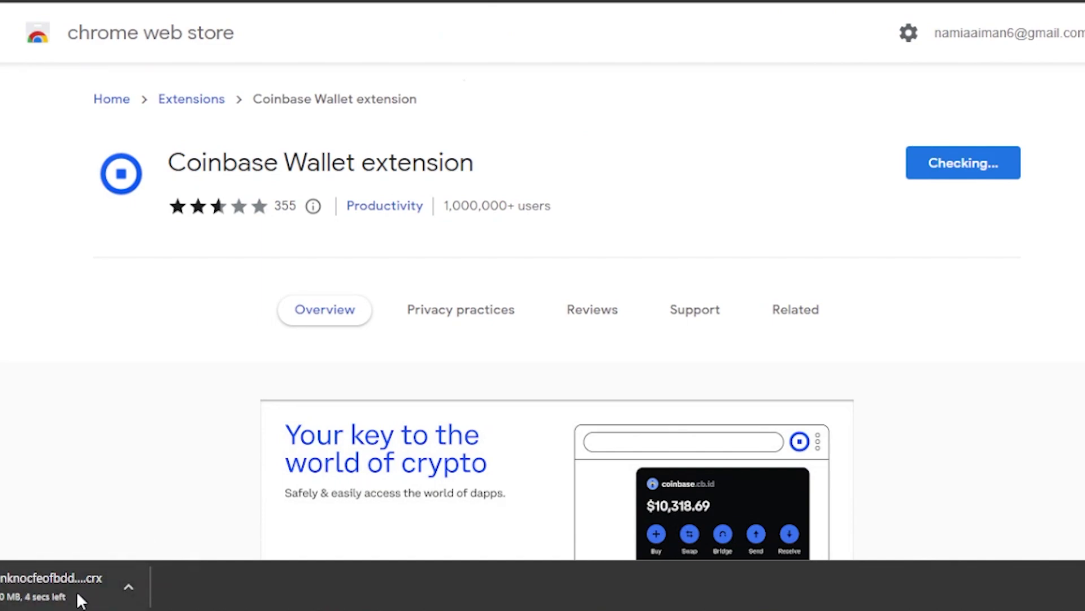
{"action": "left_click", "coordinate": [1063, 2]}
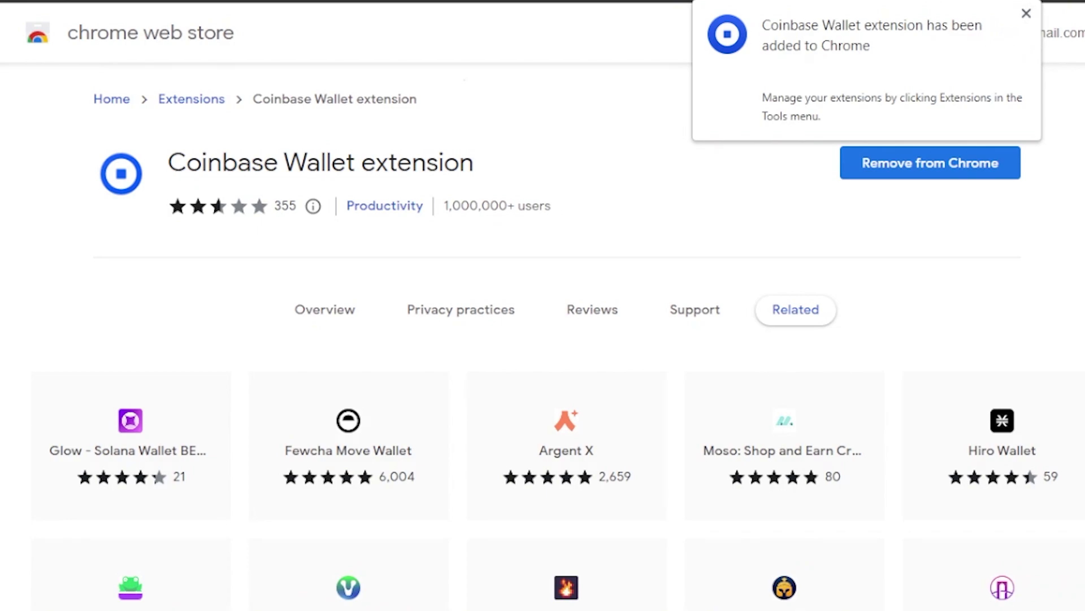
Launch the Coinbase Wallet extension from Chrome's Extensions menu.
{"action": "left_click", "coordinate": [1032, 2]}
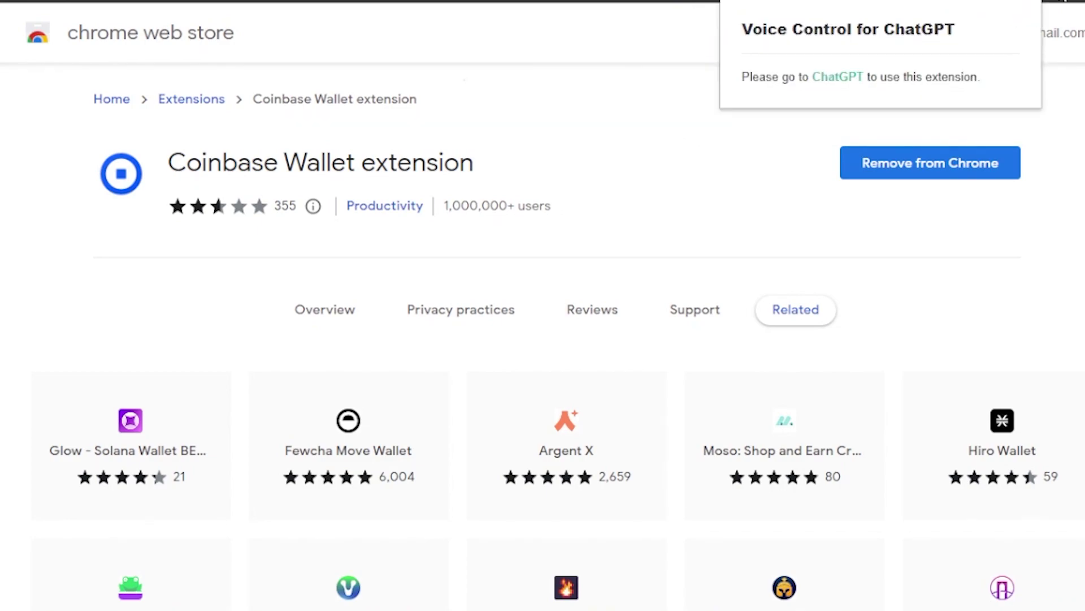
{"action": "left_click", "coordinate": [1033, 1]}
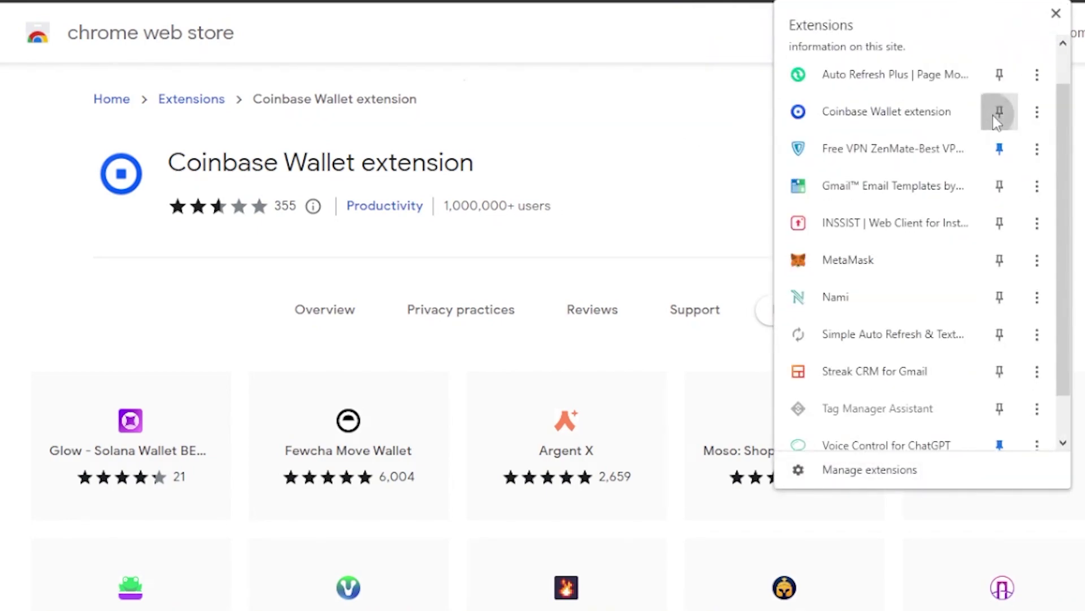
{"action": "left_click", "coordinate": [907, 116]}
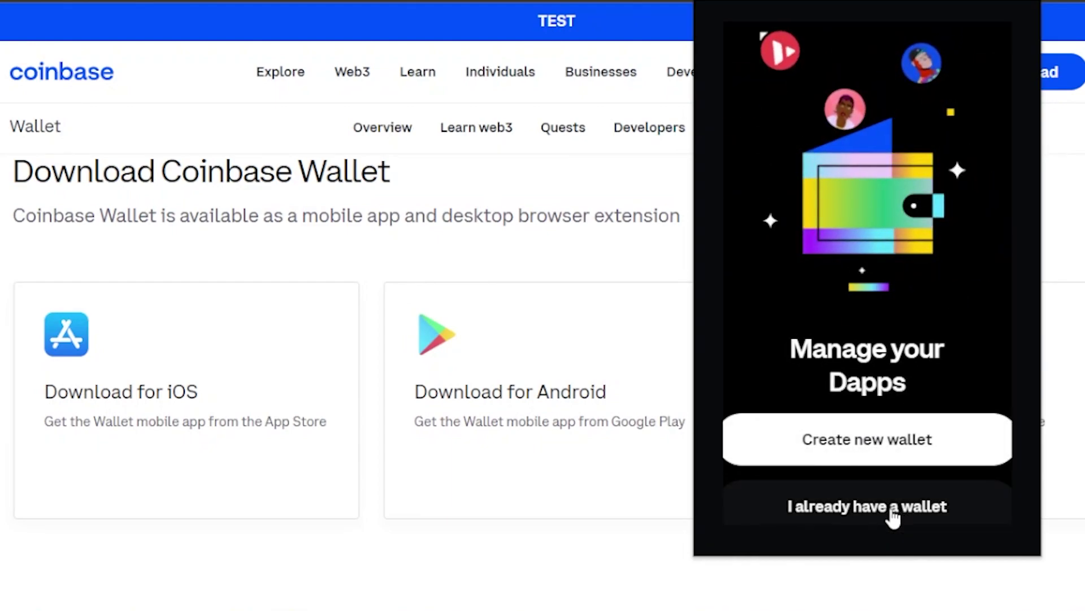
Look at the existing-wallet option, go back, and start creating a new wallet.
{"action": "left_click", "coordinate": [892, 517]}
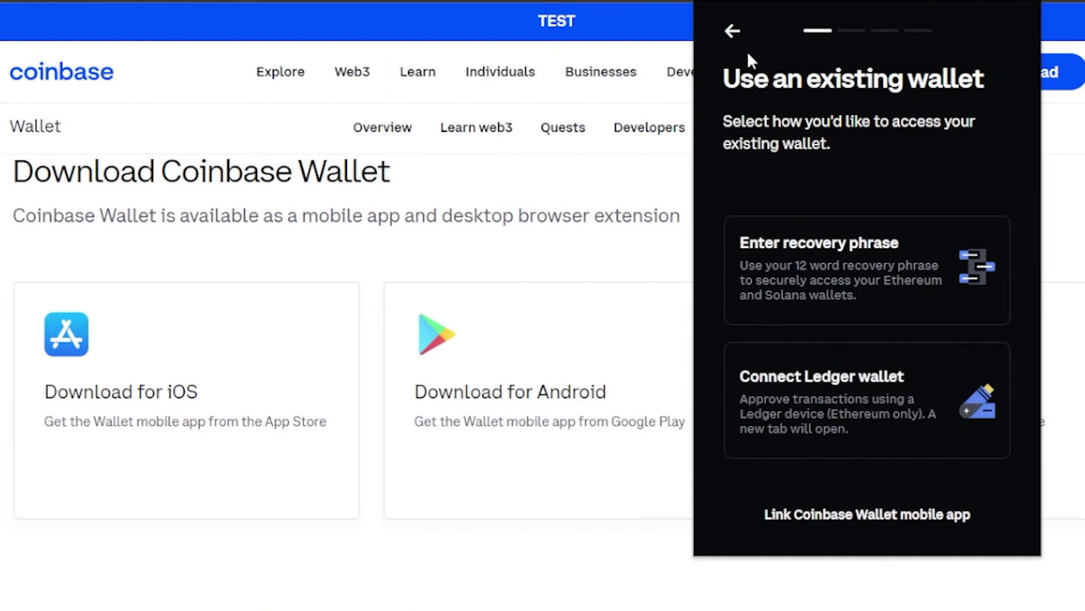
{"action": "left_click", "coordinate": [733, 32]}
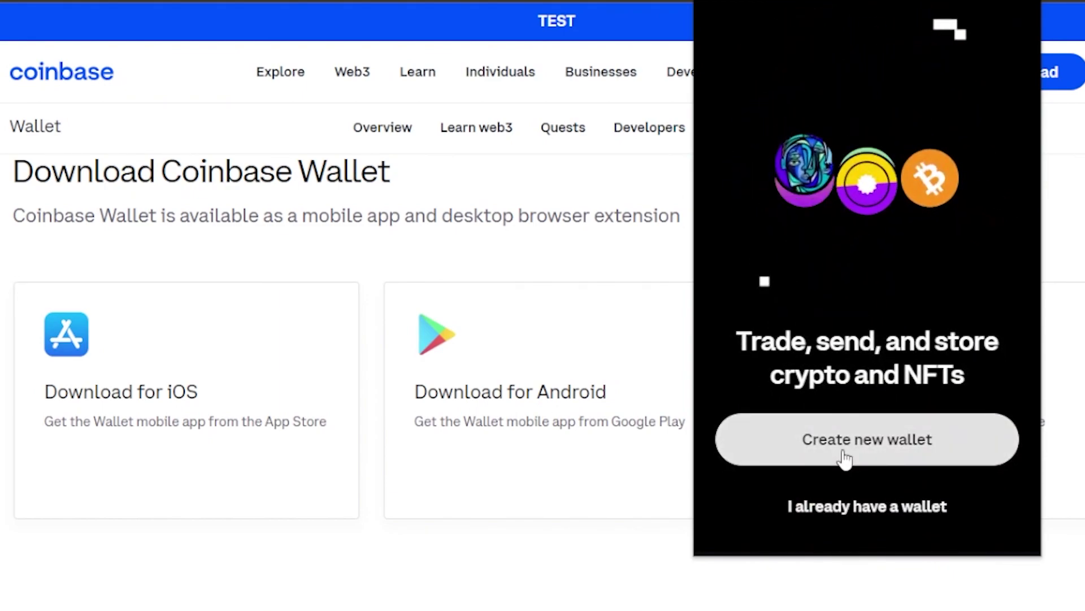
{"action": "left_click", "coordinate": [846, 455]}
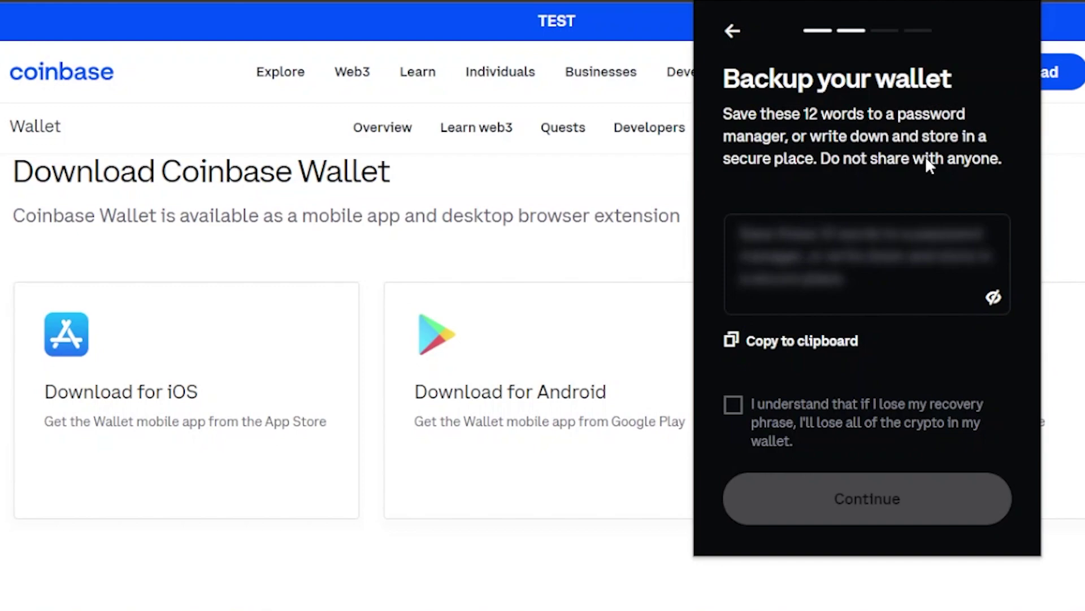
Reveal and copy the 12-word recovery phrase, and acknowledge the risk of losing it.
{"action": "left_click", "coordinate": [779, 306]}
{"action": "left_click", "coordinate": [755, 345]}
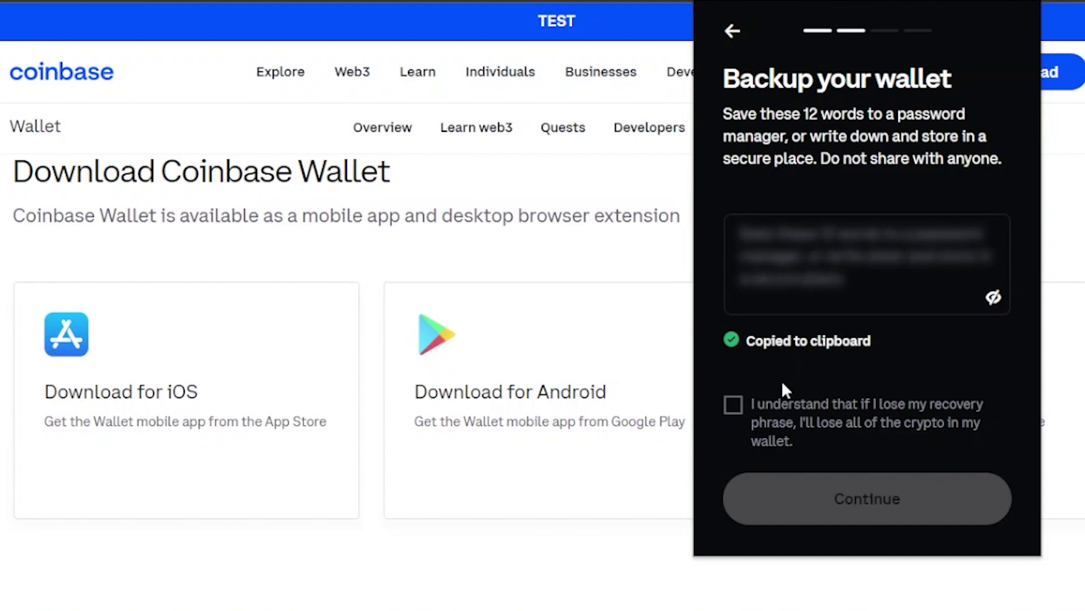
{"action": "left_click", "coordinate": [735, 416]}
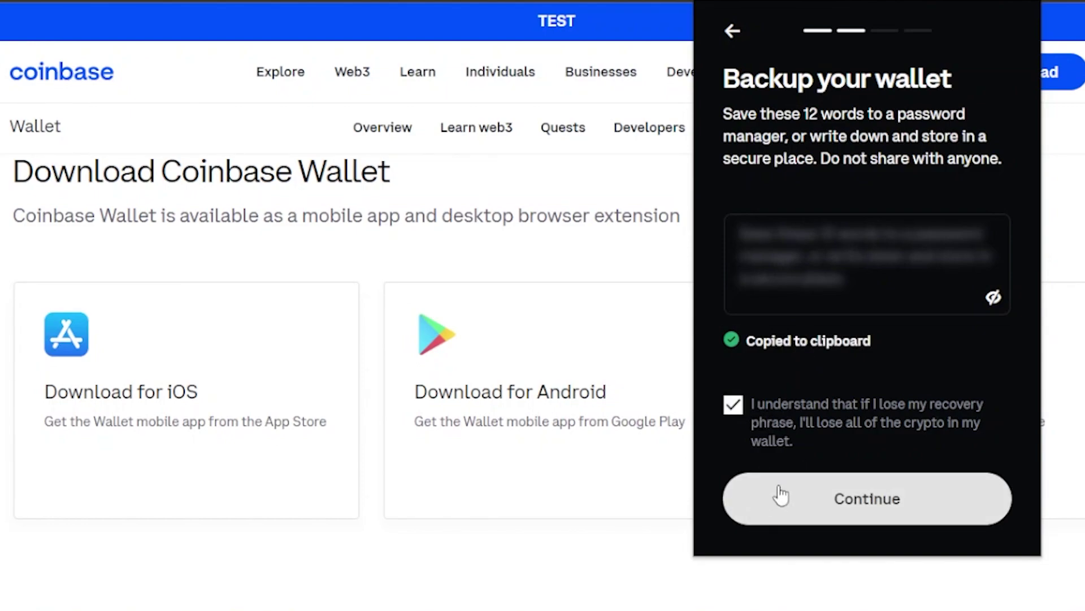
Set a matching wallet password, agree to the terms and privacy policy, and submit.
{"action": "left_click", "coordinate": [916, 500]}
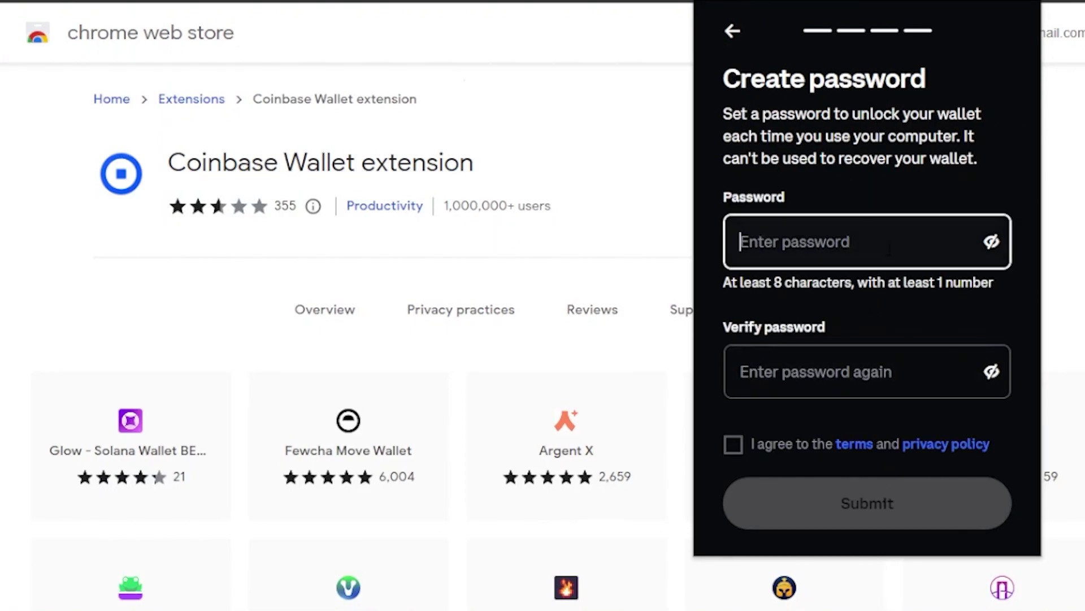
{"action": "key", "text": "ctrl+v"}
{"action": "left_click", "coordinate": [835, 370]}
{"action": "key", "text": "ctrl+v"}
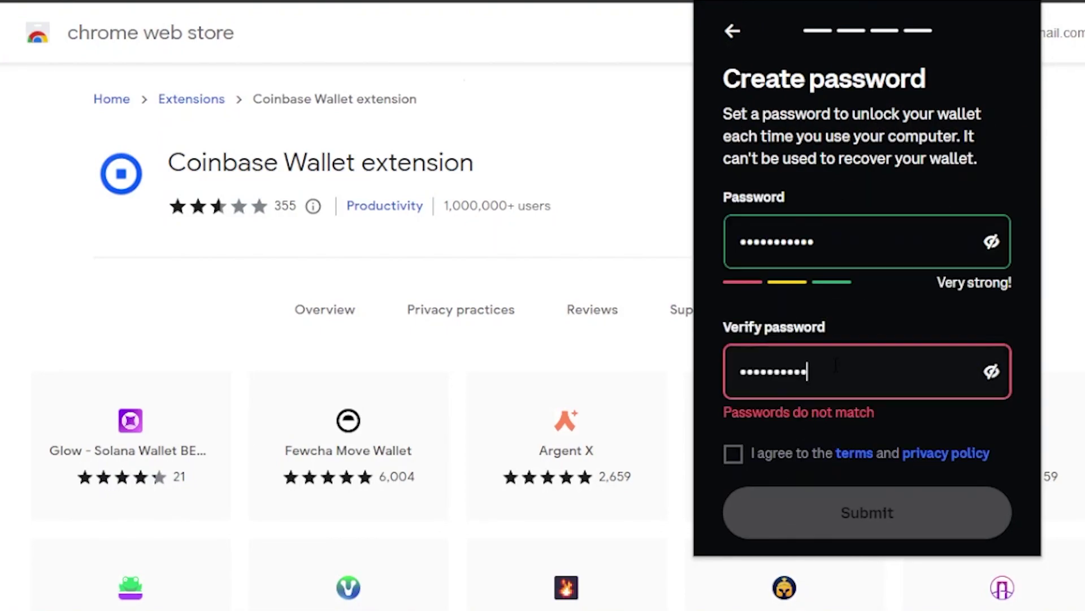
{"action": "left_click", "coordinate": [735, 459]}
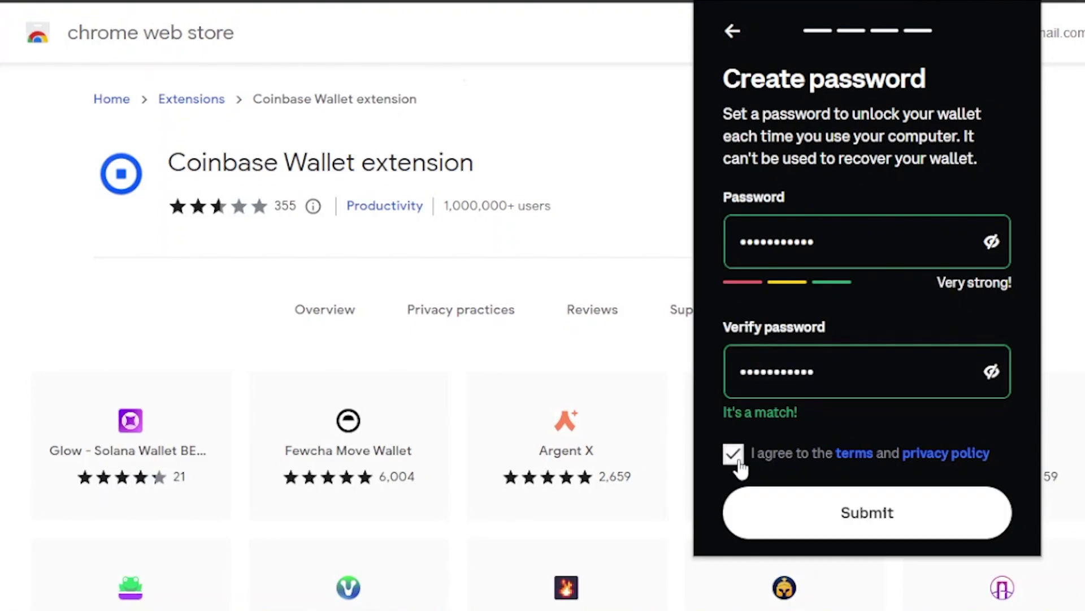
{"action": "left_click", "coordinate": [853, 505]}
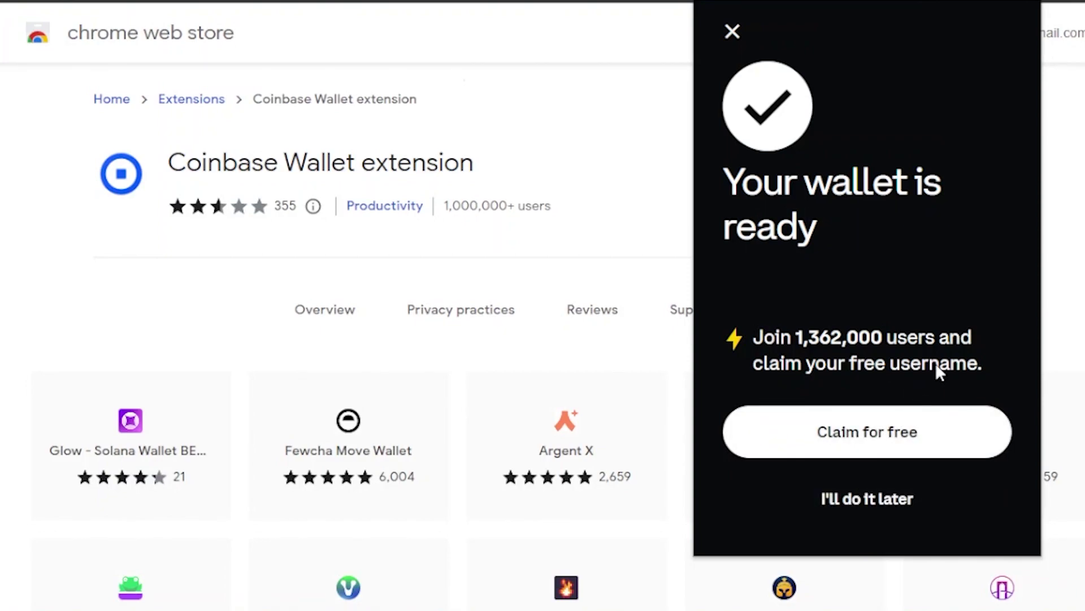
Skip the username claim and choose to add crypto with Coinbase Pay.
{"action": "left_click", "coordinate": [887, 500]}
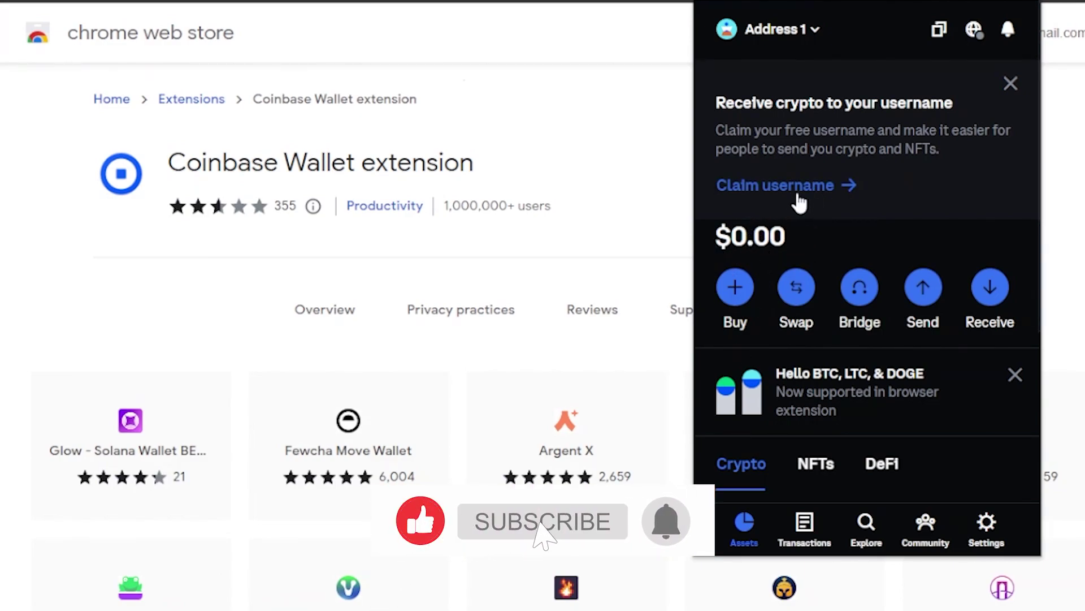
{"action": "left_click", "coordinate": [738, 297]}
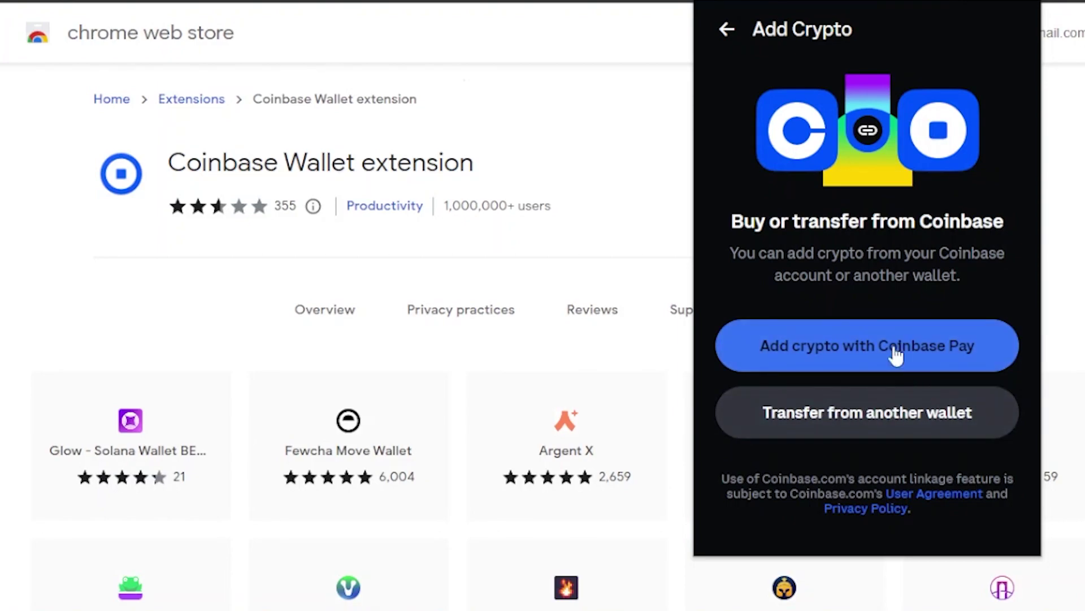
{"action": "left_click", "coordinate": [850, 369]}
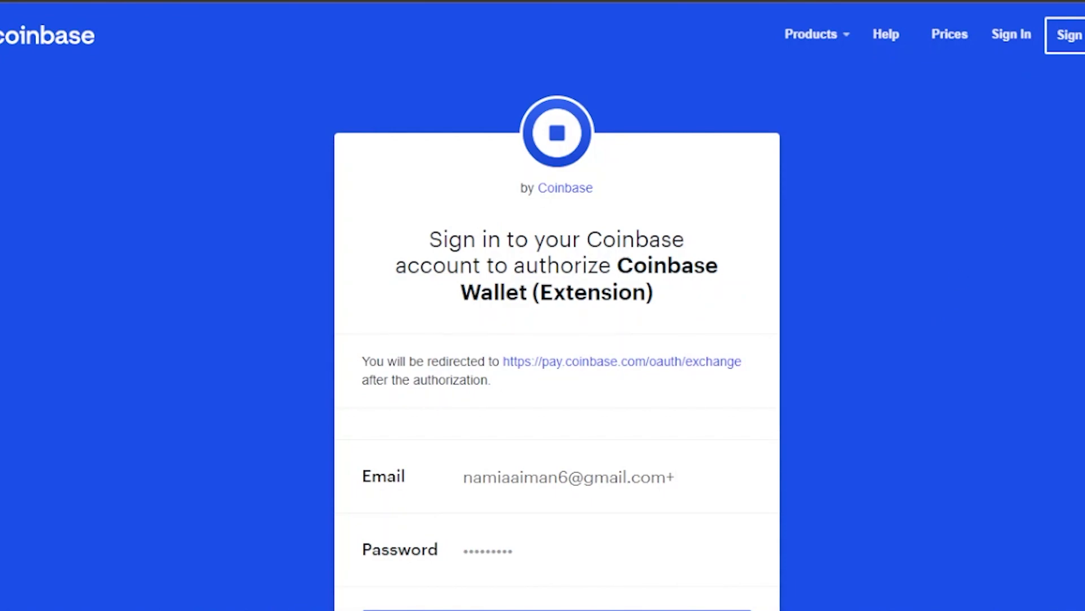
Scroll down the Coinbase sign-in page and focus the Password field.
{"action": "scroll", "coordinate": [1081, 222], "scroll_direction": "down", "scroll_amount": 2}
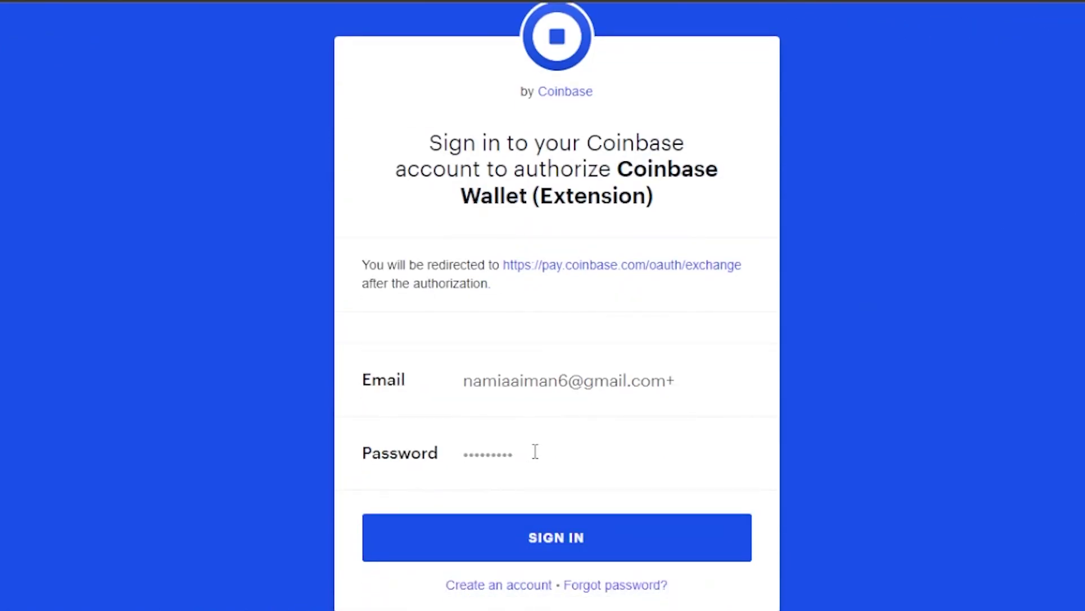
{"action": "left_click", "coordinate": [487, 455]}
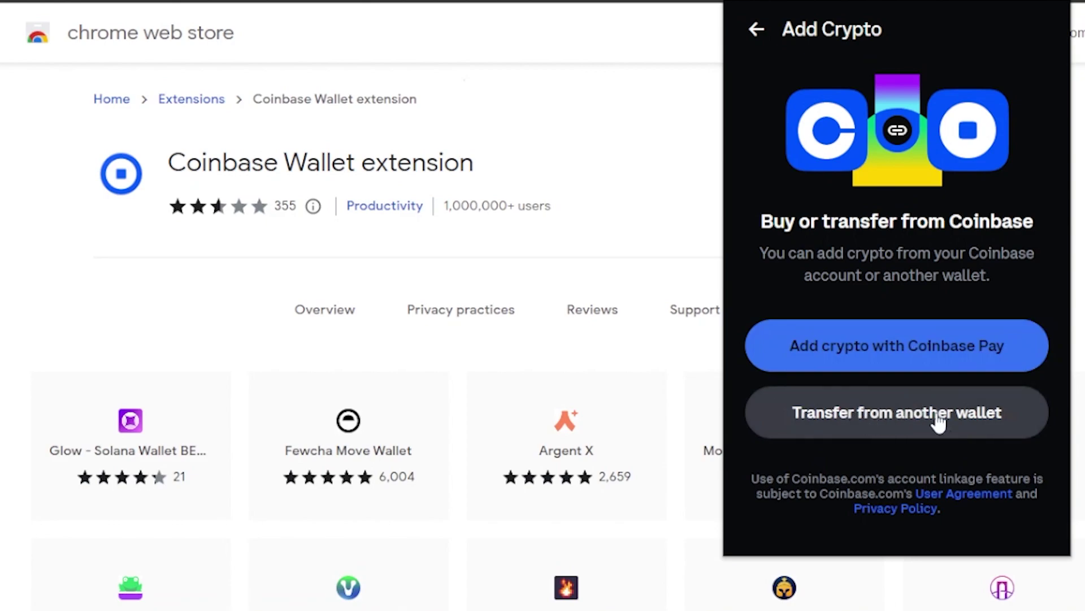
Preview Swap and Bridge, dismiss the BTC, LTC & DOGE banner, and view NFTs.
{"action": "left_click", "coordinate": [757, 31]}
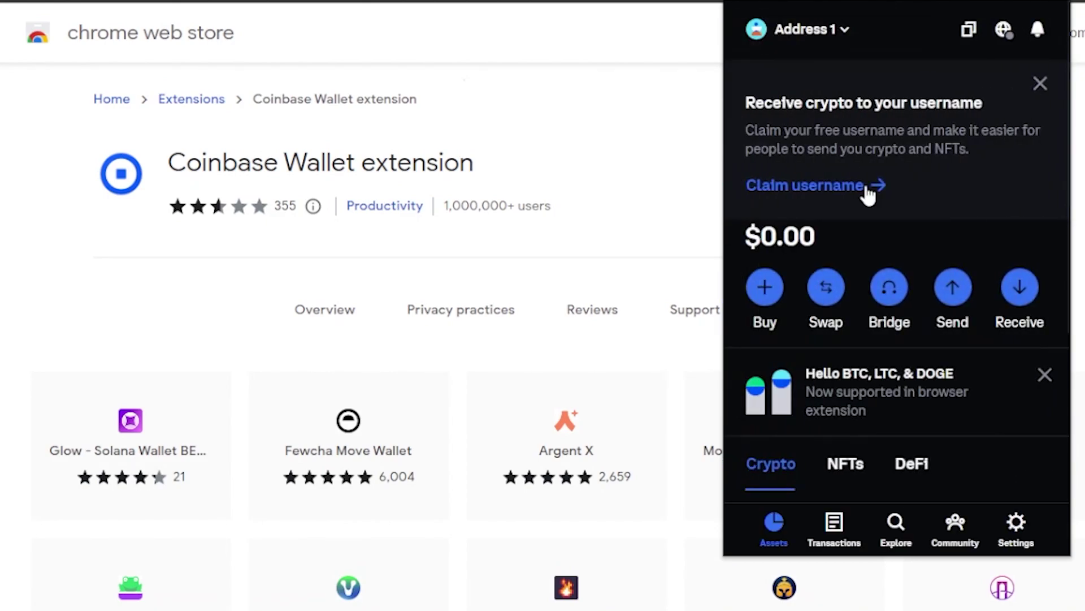
{"action": "left_click", "coordinate": [824, 305]}
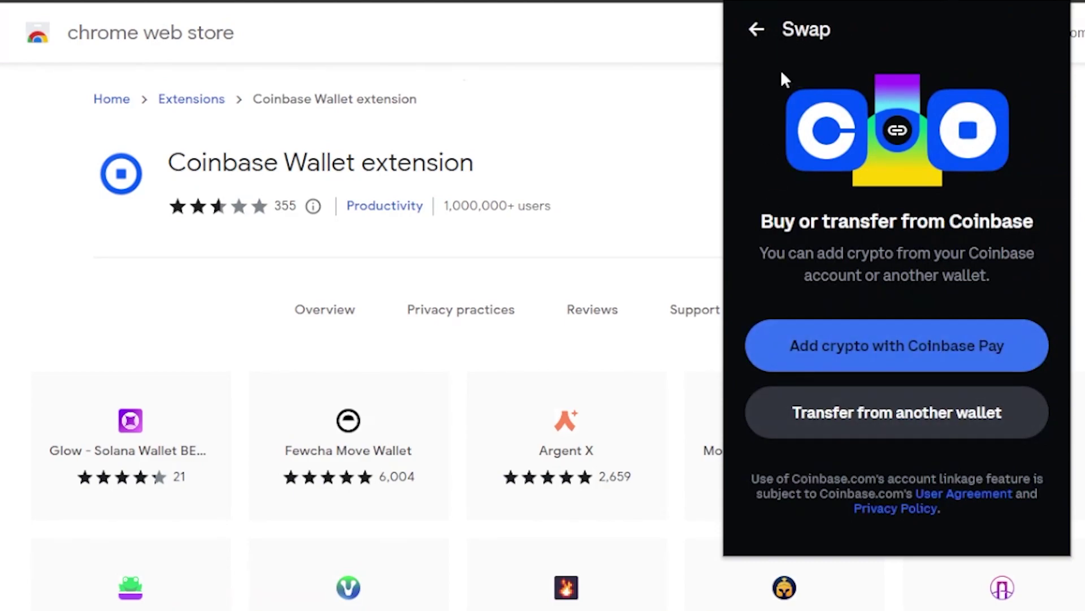
{"action": "left_click", "coordinate": [757, 30]}
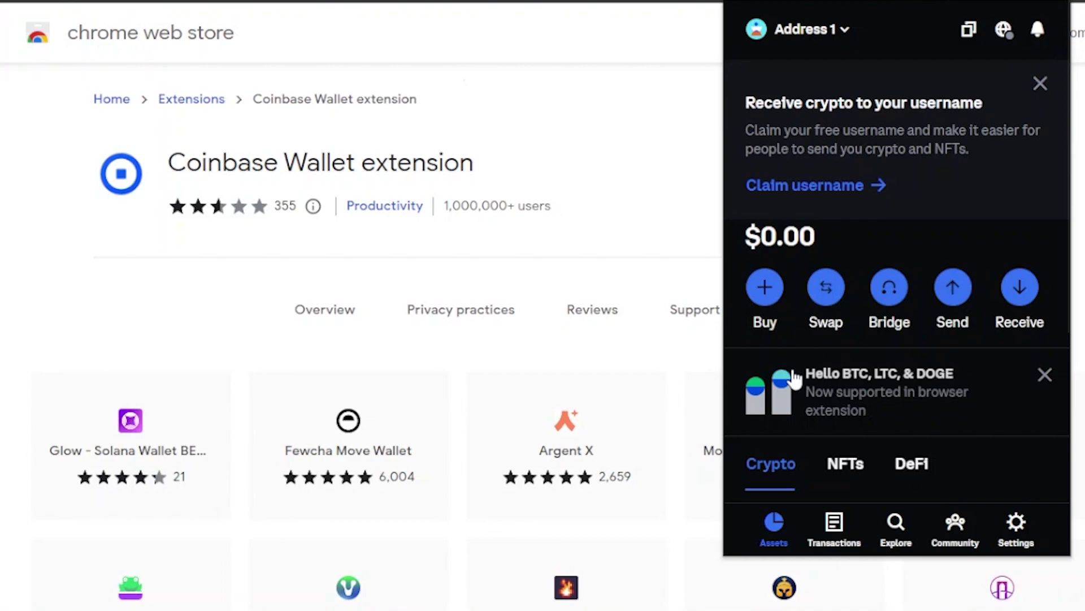
{"action": "left_click", "coordinate": [887, 309]}
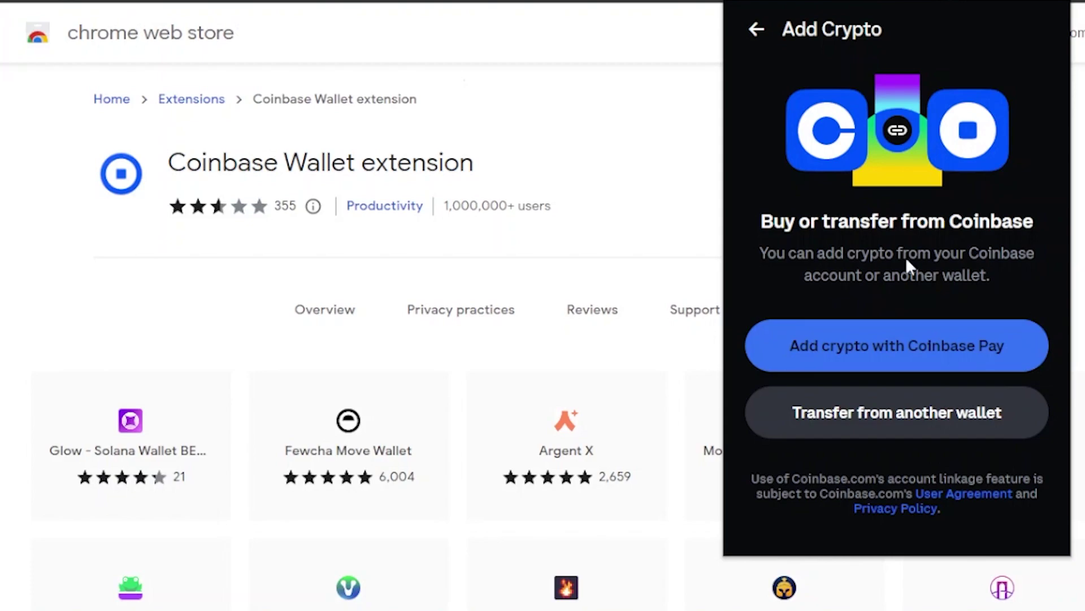
{"action": "left_click", "coordinate": [758, 31]}
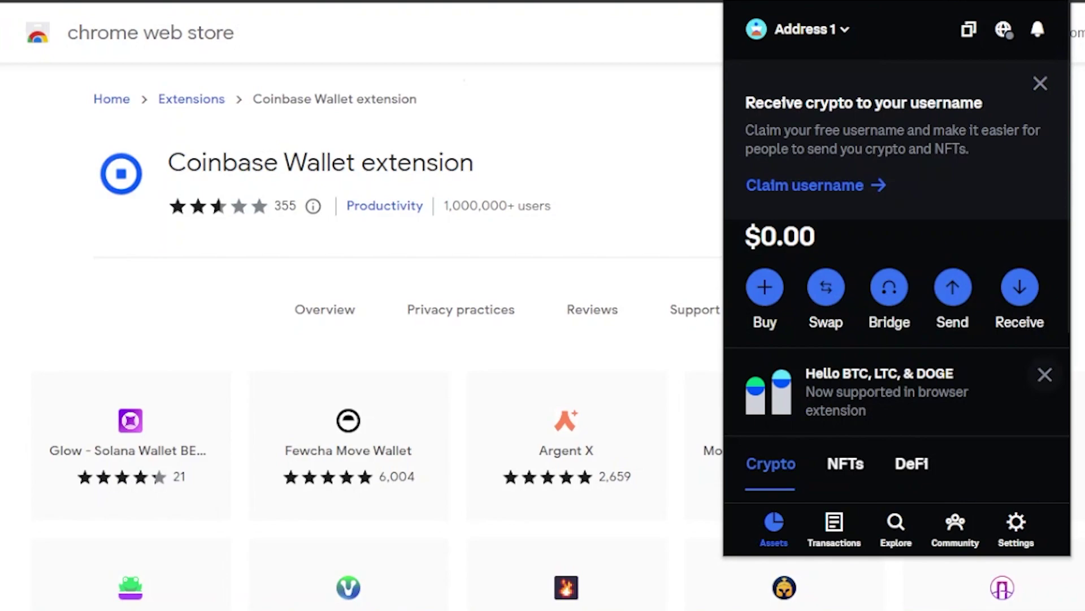
{"action": "left_click", "coordinate": [1044, 375]}
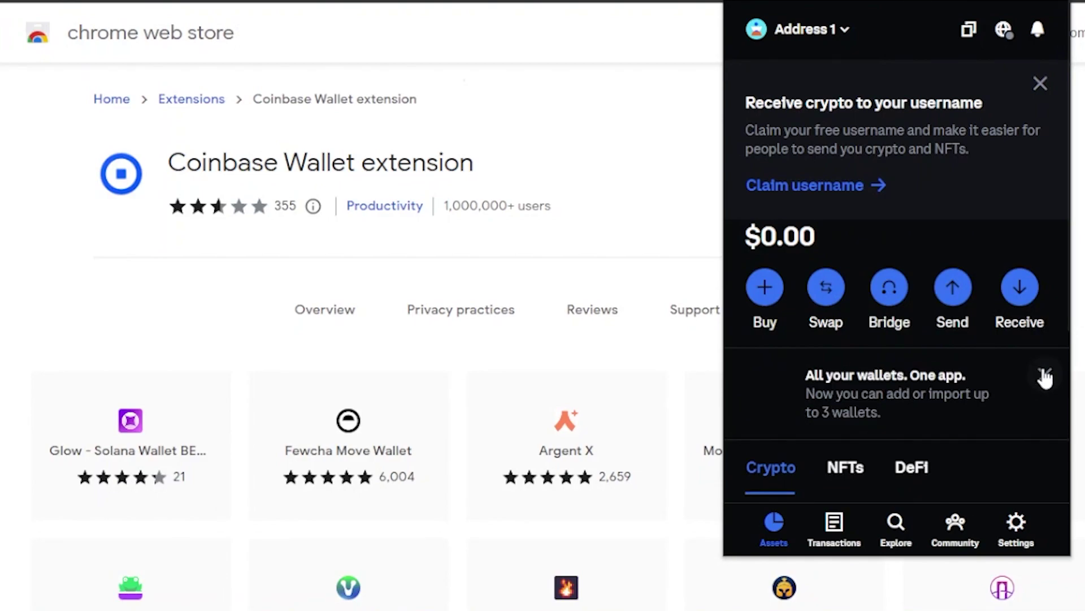
{"action": "left_click", "coordinate": [839, 477]}
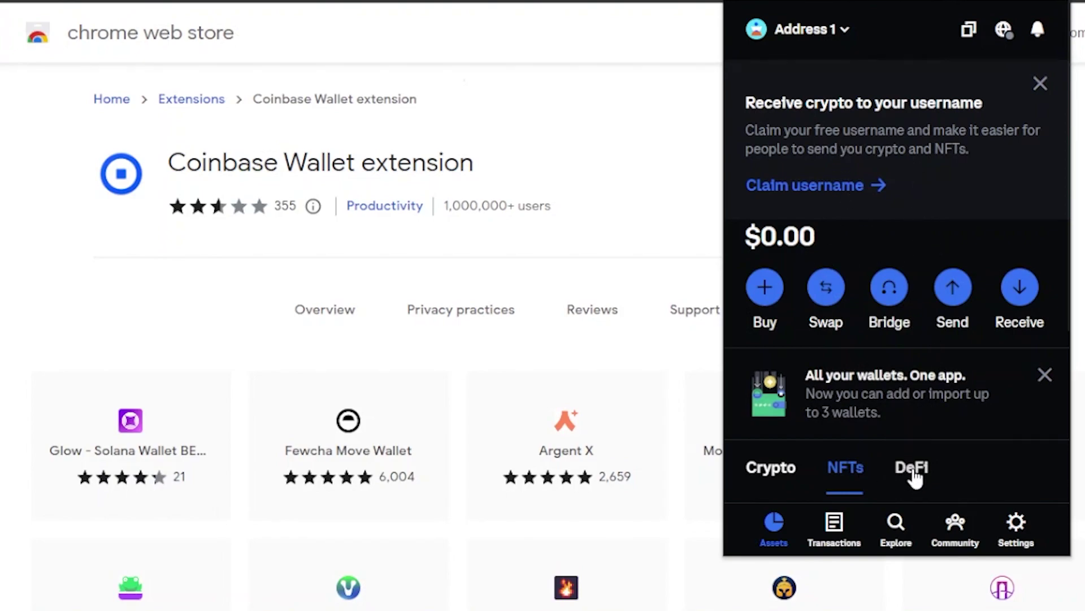
Browse the transaction history, Explore's Coins and Earn yield carousels, and Community, then go to Settings.
{"action": "left_click", "coordinate": [841, 537]}
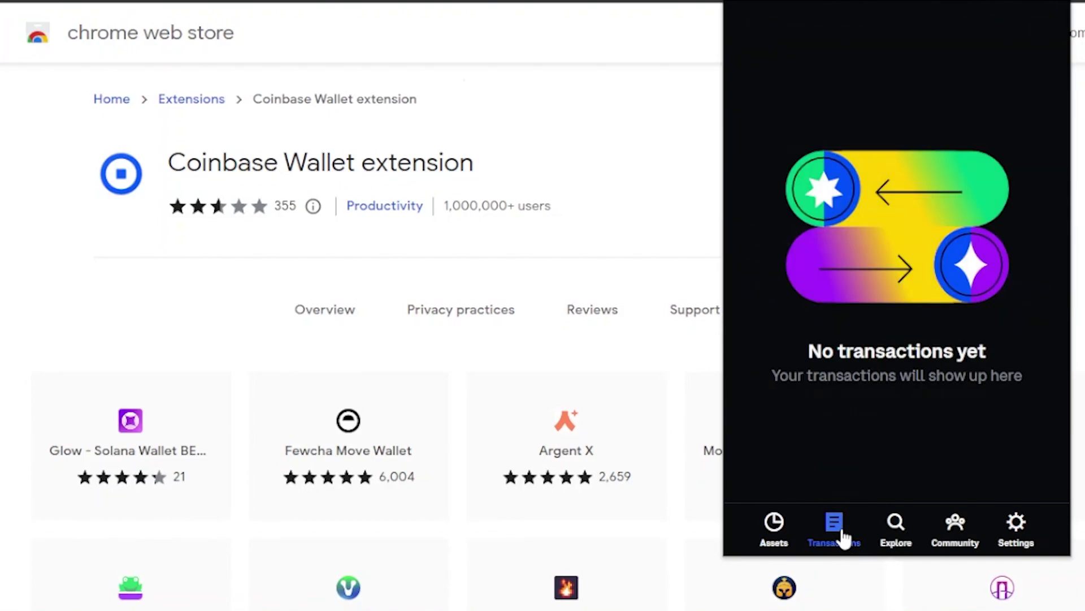
{"action": "left_click", "coordinate": [898, 541]}
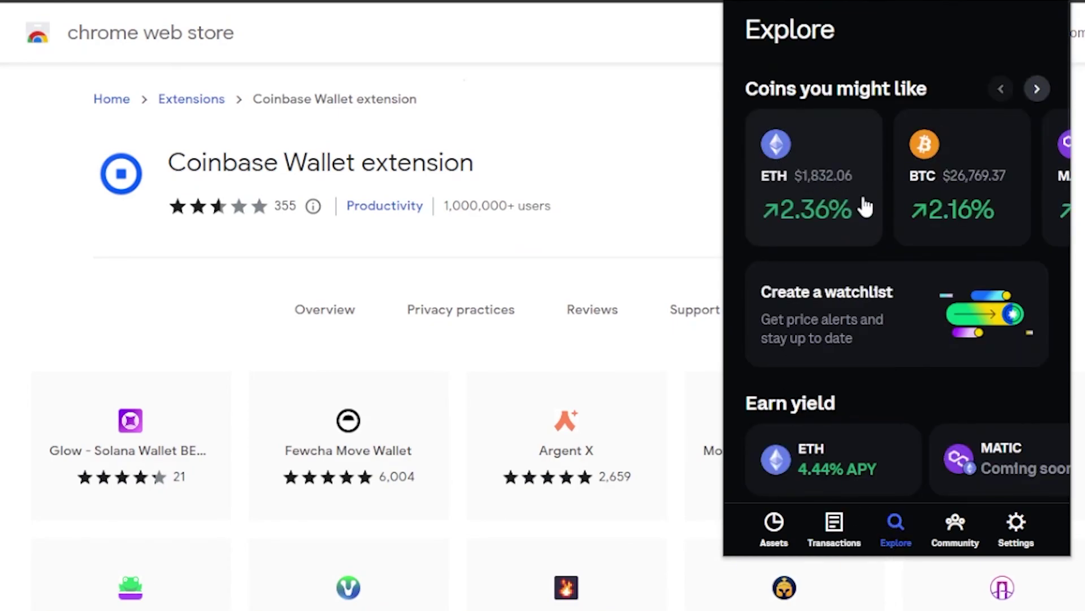
{"action": "left_click", "coordinate": [1036, 91]}
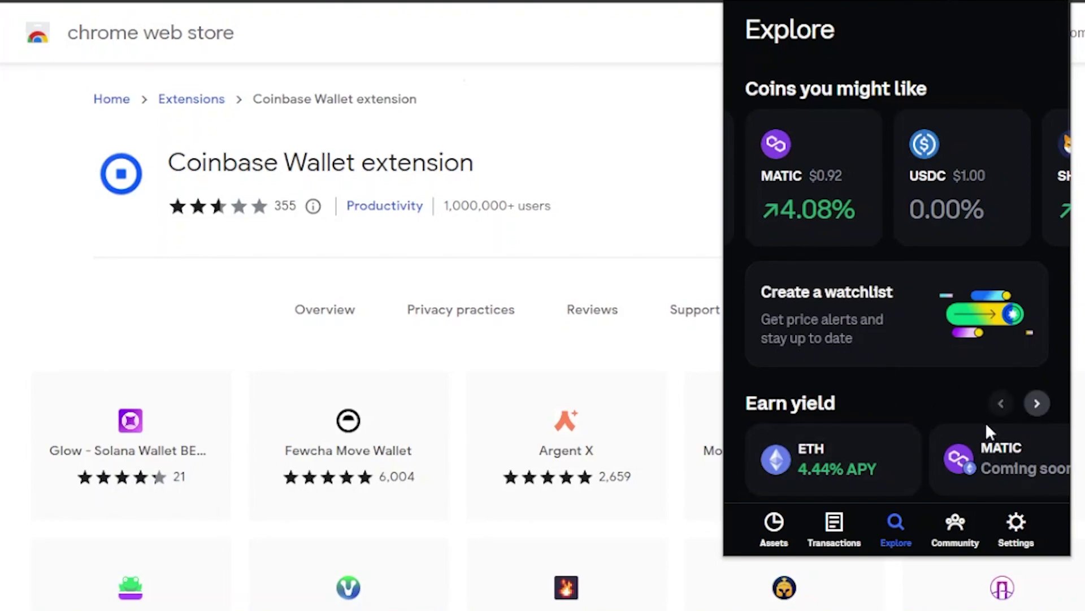
{"action": "left_click", "coordinate": [1040, 404]}
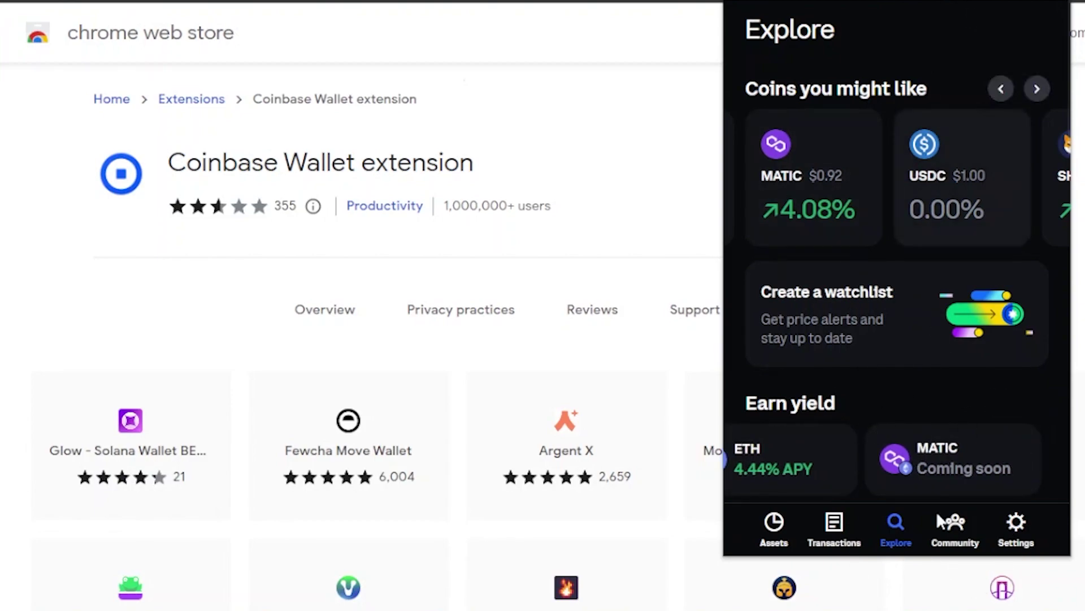
{"action": "left_click", "coordinate": [958, 539]}
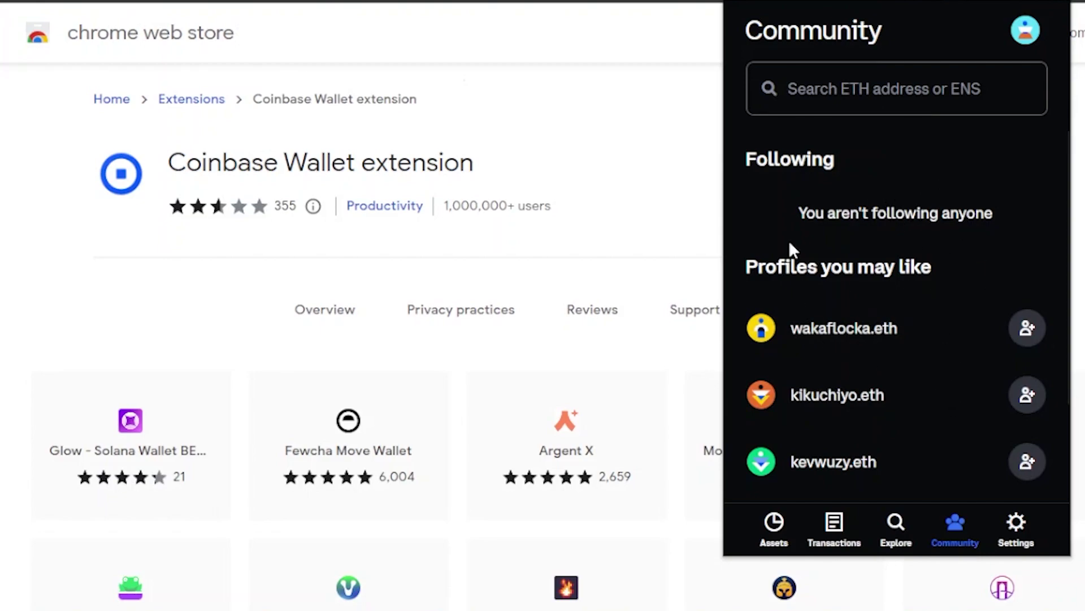
{"action": "left_click", "coordinate": [1014, 532]}
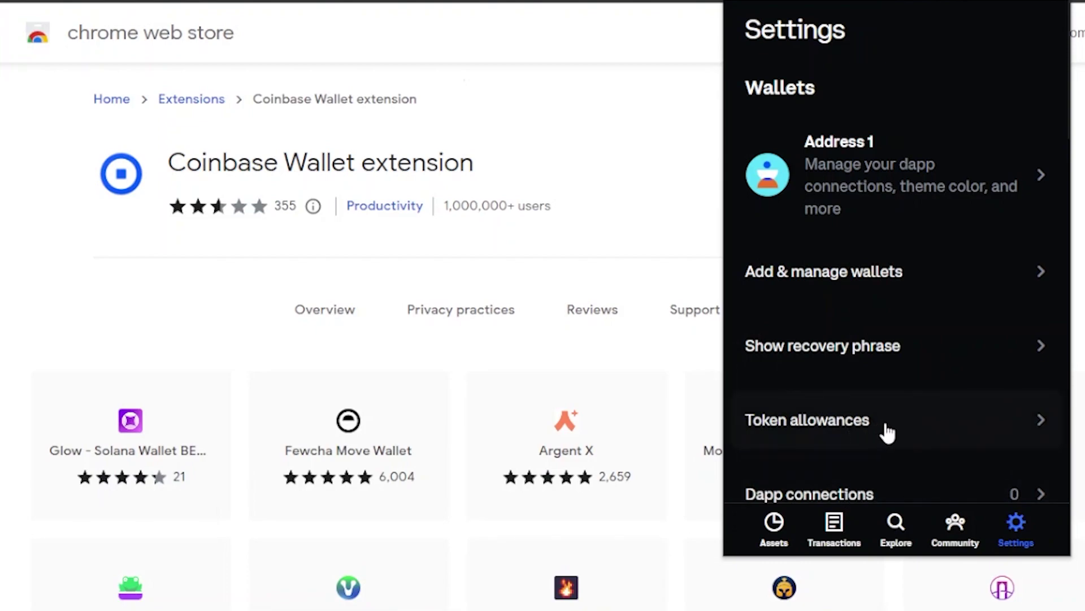
Set Address 1's theme color to pink instead of purple.
{"action": "left_click", "coordinate": [1037, 180]}
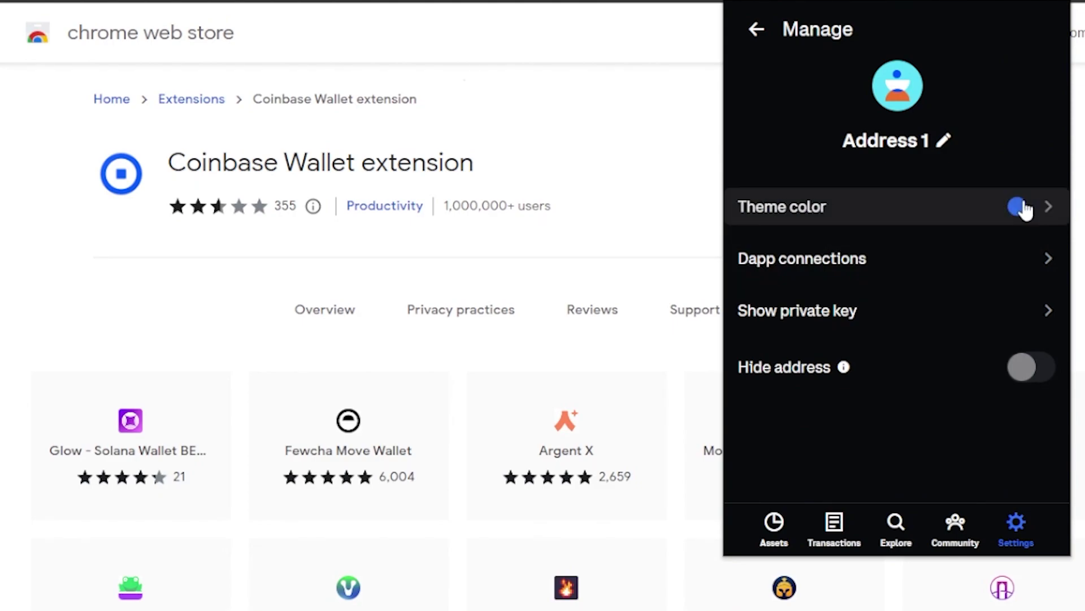
{"action": "left_click", "coordinate": [1024, 210]}
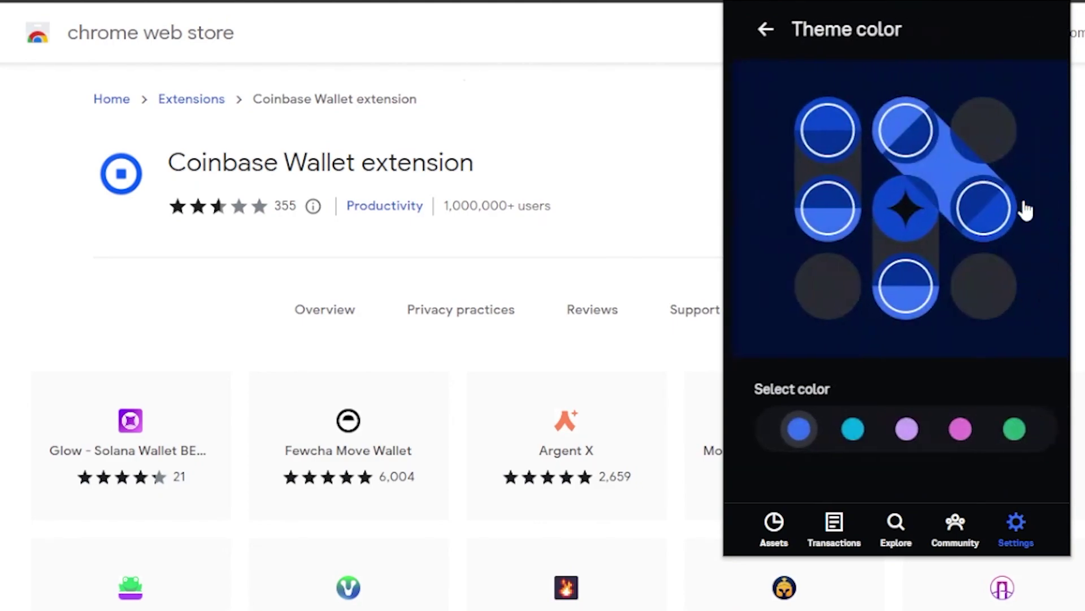
{"action": "left_click", "coordinate": [897, 433]}
{"action": "left_click", "coordinate": [951, 431]}
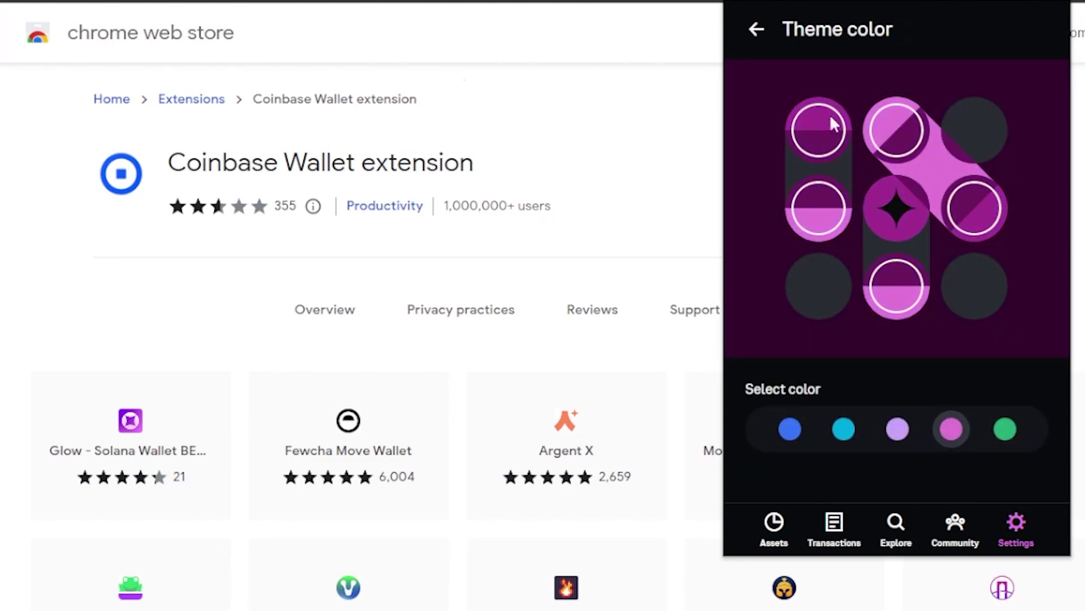
{"action": "left_click", "coordinate": [760, 30]}
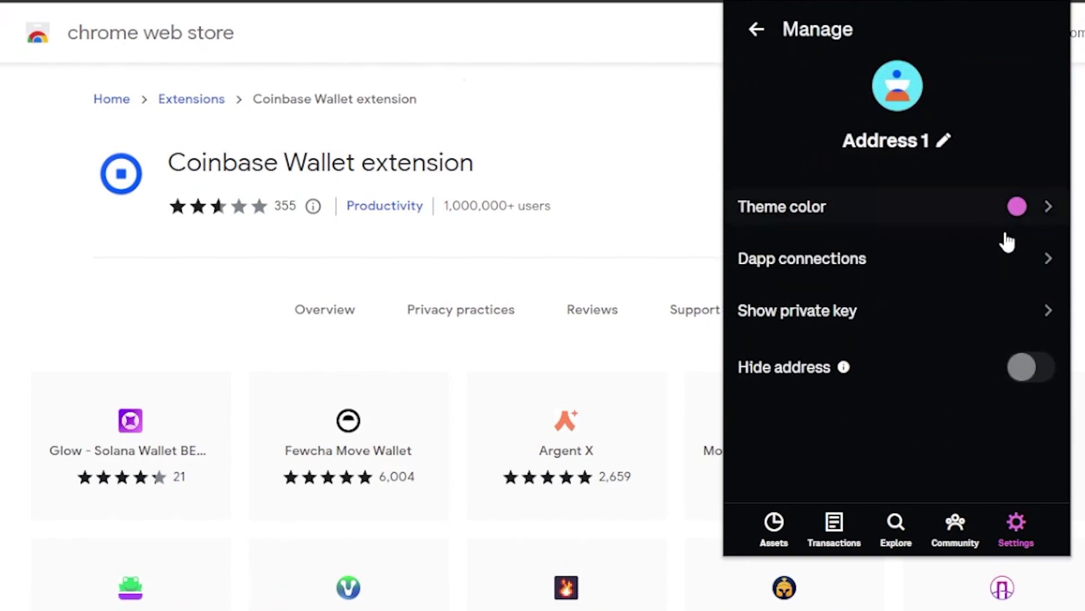
Review Address 1's dapp connections and label editor, keeping the Address 1 label, then return to Assets.
{"action": "left_click", "coordinate": [1049, 259]}
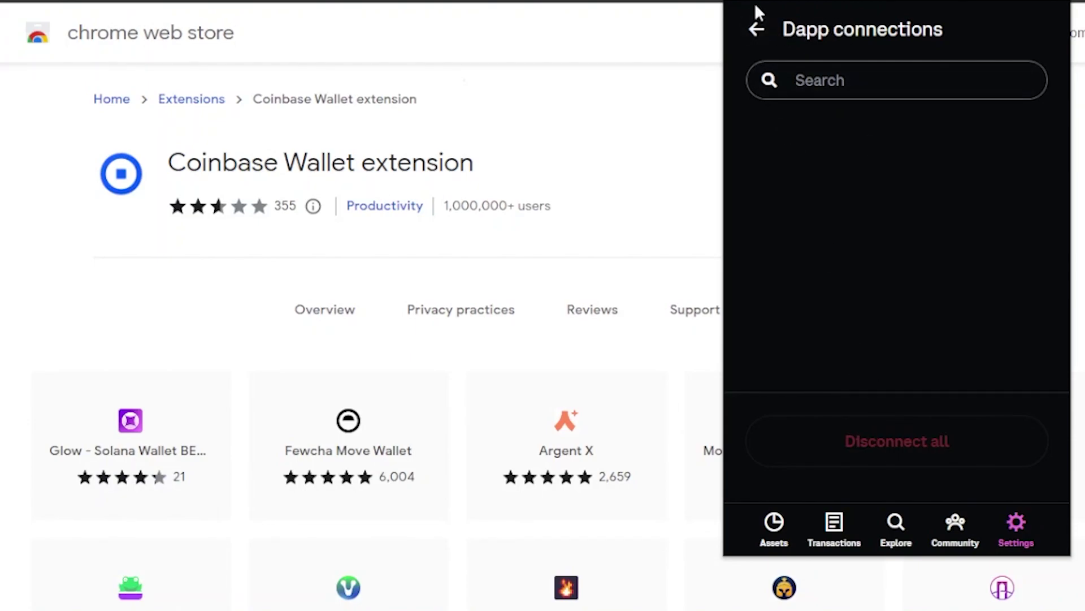
{"action": "left_click", "coordinate": [757, 30]}
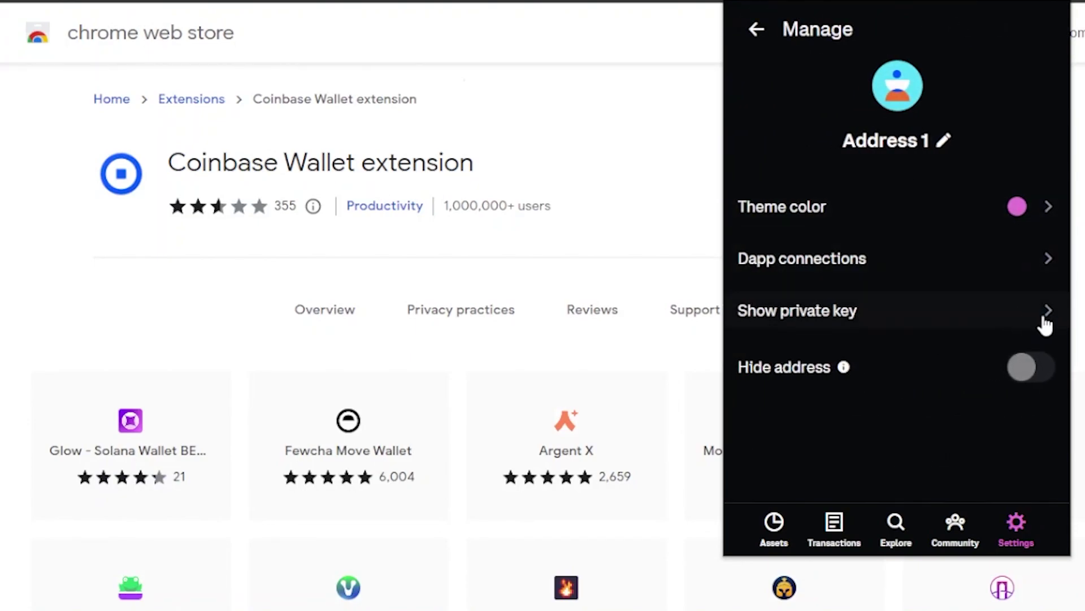
{"action": "left_click", "coordinate": [1021, 366]}
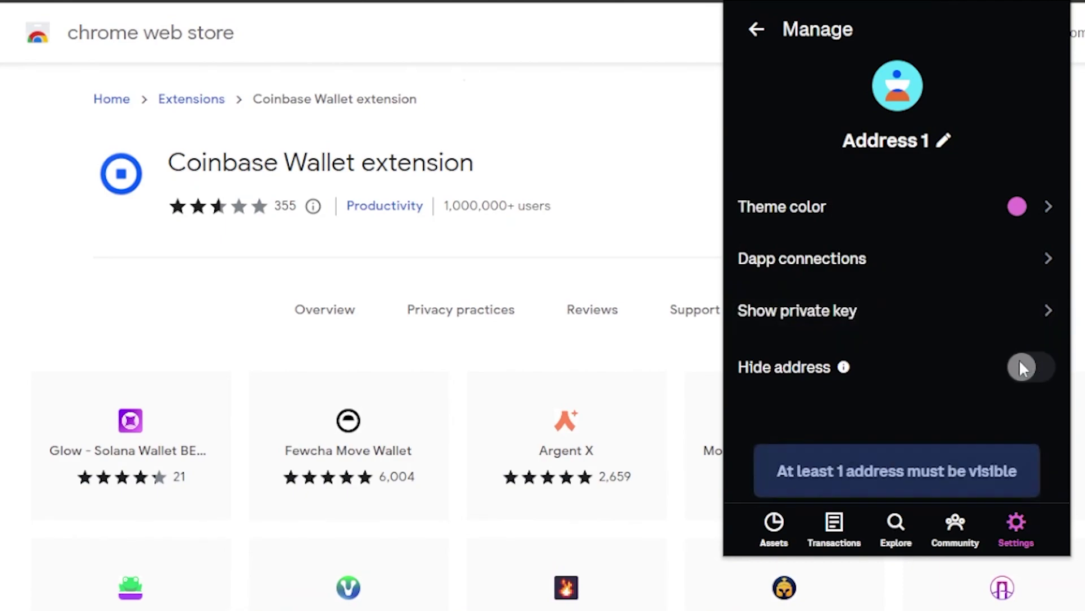
{"action": "left_click", "coordinate": [891, 150]}
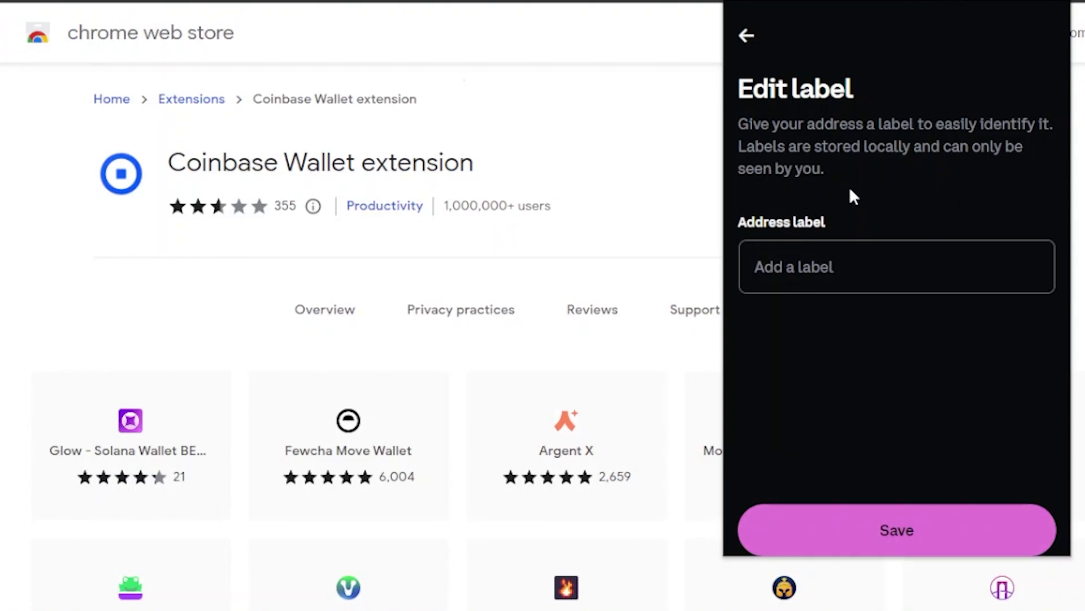
{"action": "left_click", "coordinate": [747, 35]}
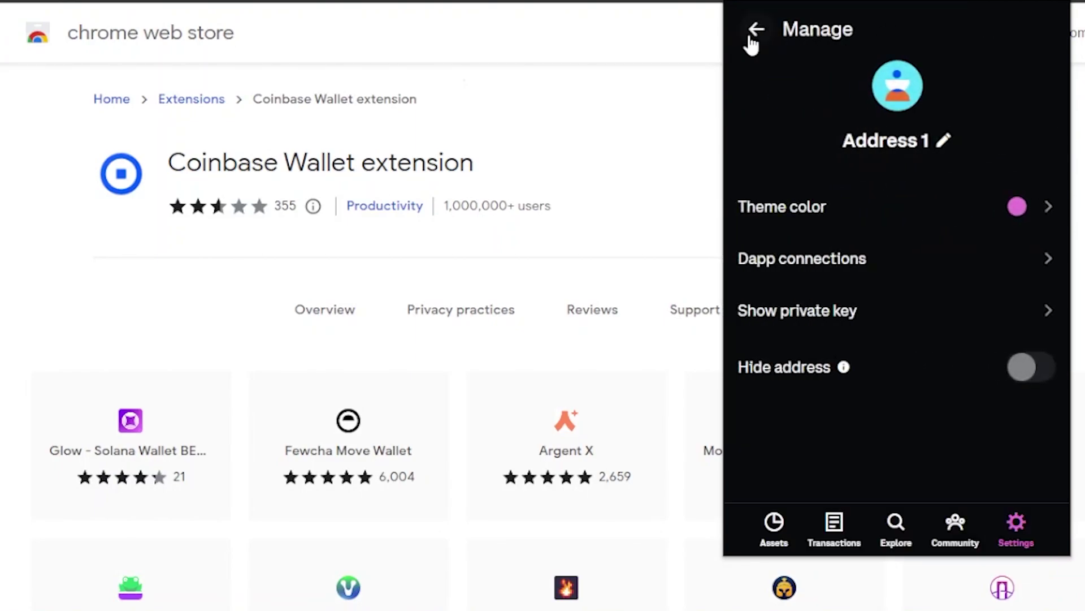
{"action": "left_click", "coordinate": [752, 31]}
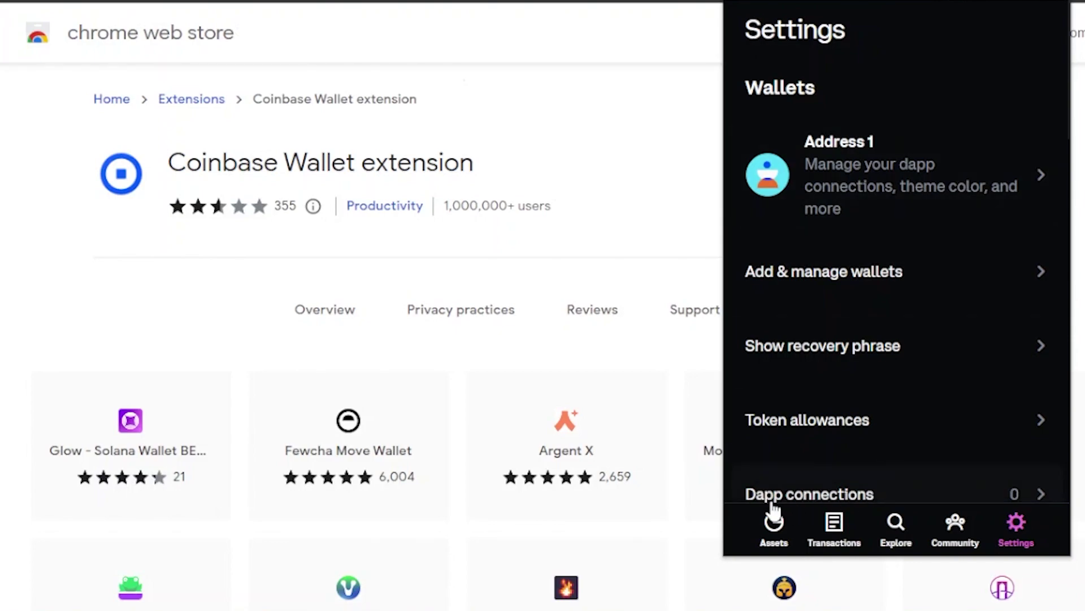
{"action": "left_click", "coordinate": [774, 521]}
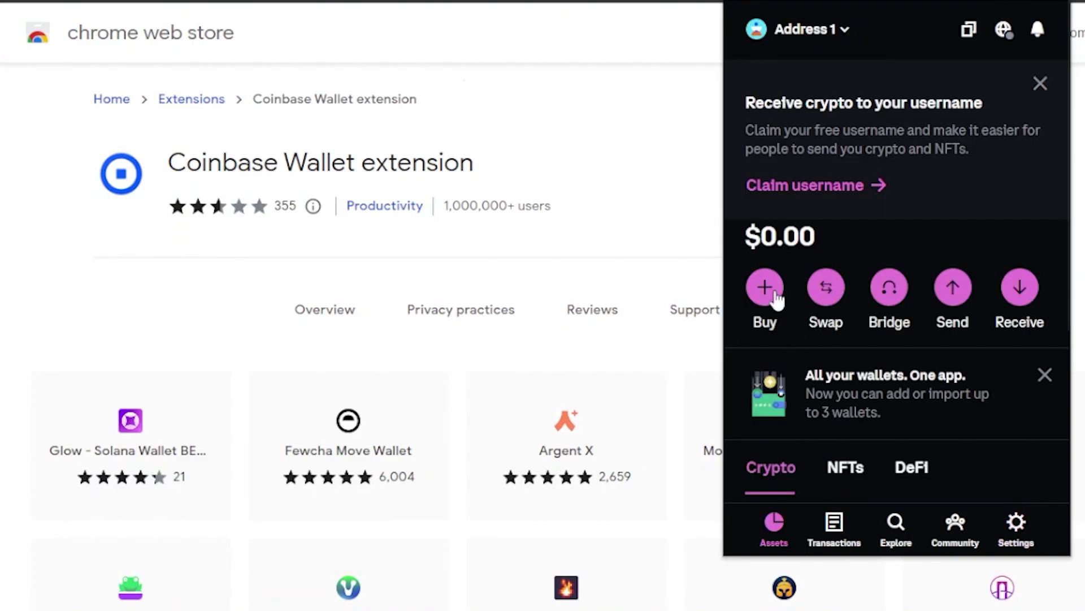
Enter an available .cb.id username, agree to the subdomain terms, and claim it.
{"action": "right_click", "coordinate": [835, 176]}
{"action": "left_click", "coordinate": [814, 191]}
{"action": "left_click", "coordinate": [814, 190]}
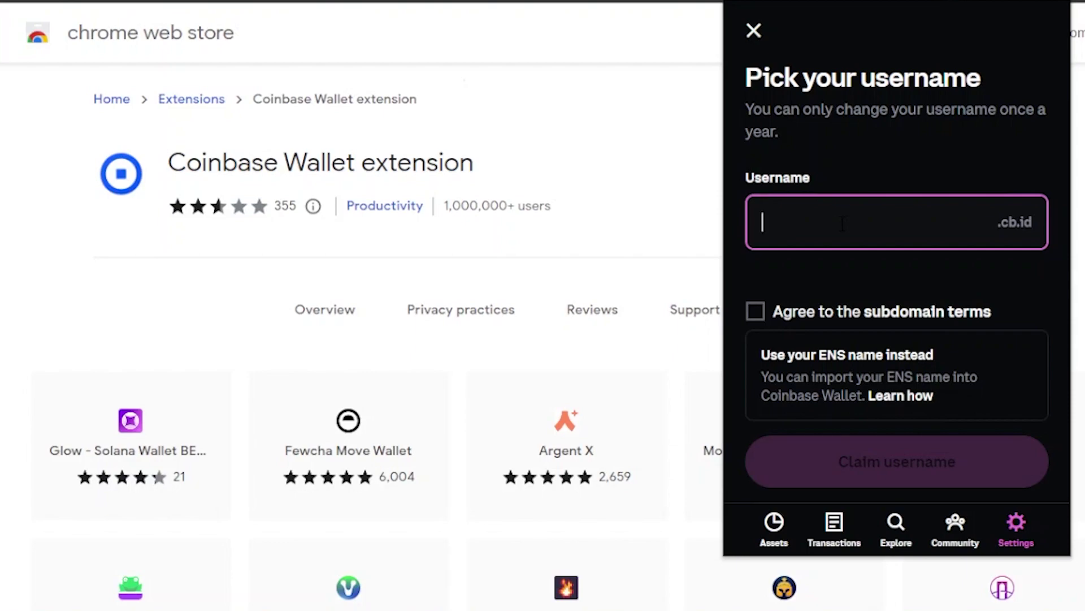
{"action": "type", "text": "namia"}
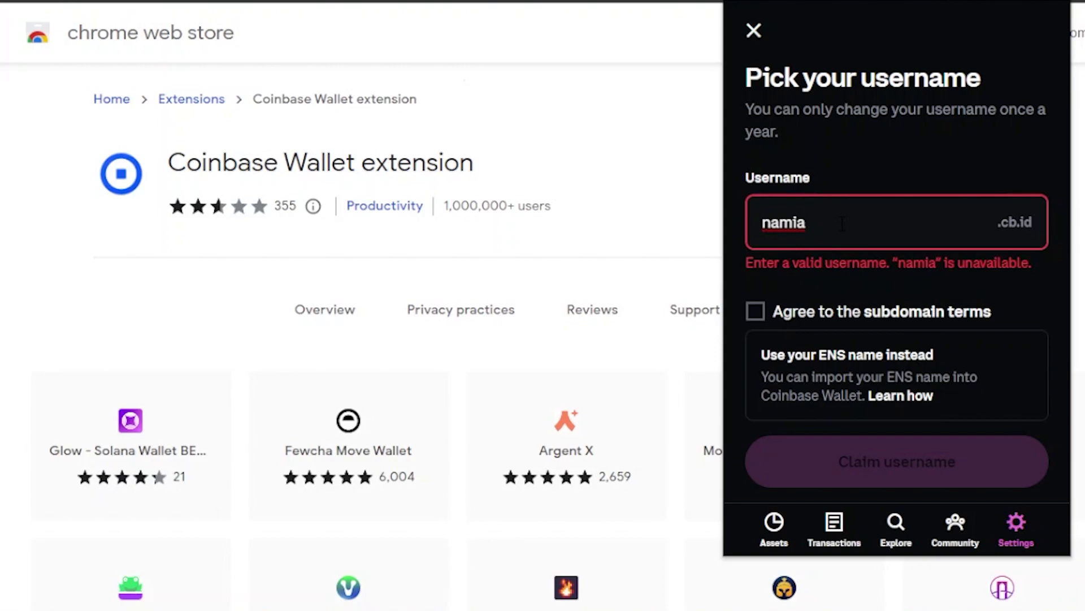
{"action": "type", "text": "a"}
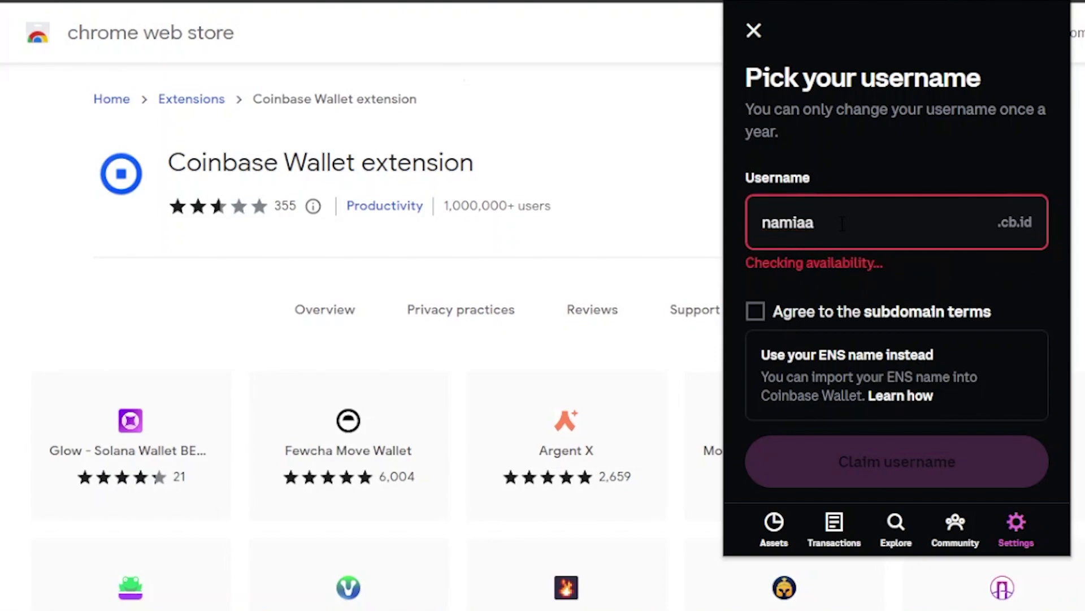
{"action": "type", "text": "iman"}
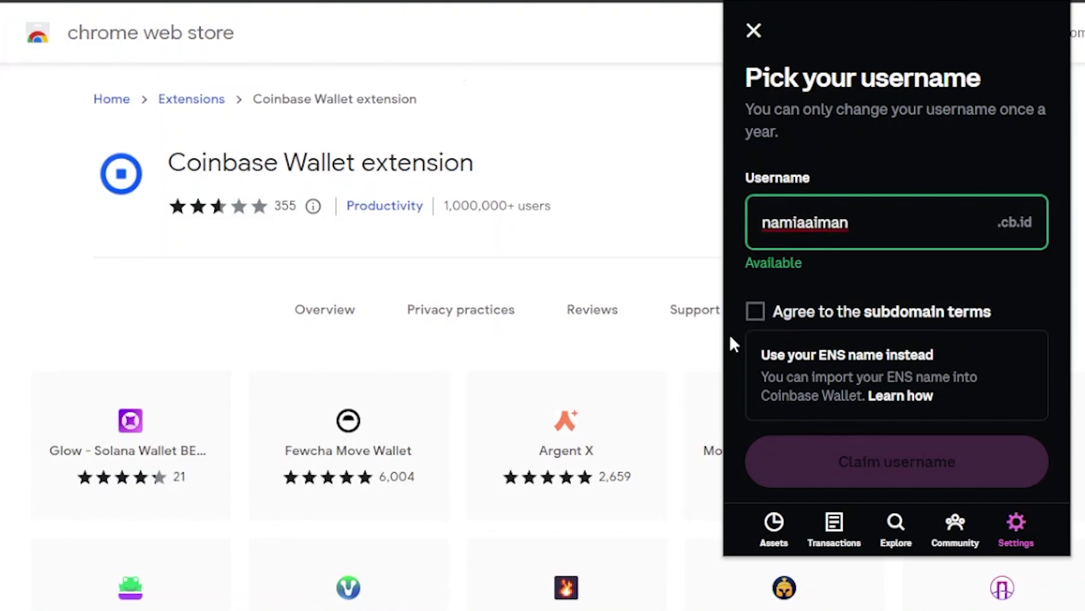
{"action": "left_click", "coordinate": [754, 320]}
{"action": "left_click", "coordinate": [874, 462]}
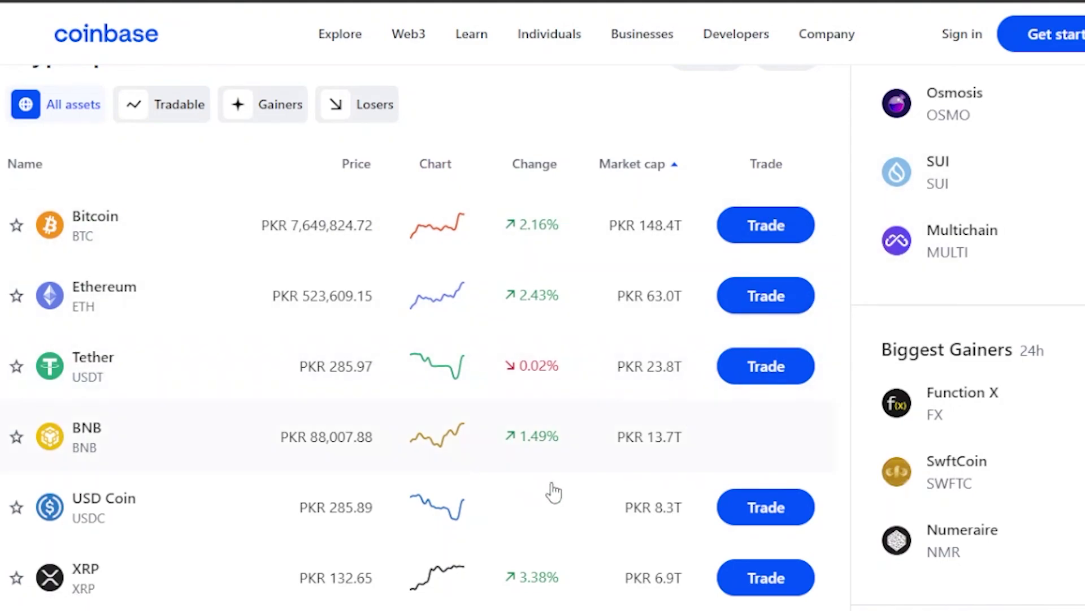
Scroll the Coinbase prices list and choose Trade on the Bitcoin row.
{"action": "scroll", "coordinate": [429, 168], "scroll_direction": "down", "scroll_amount": 1}
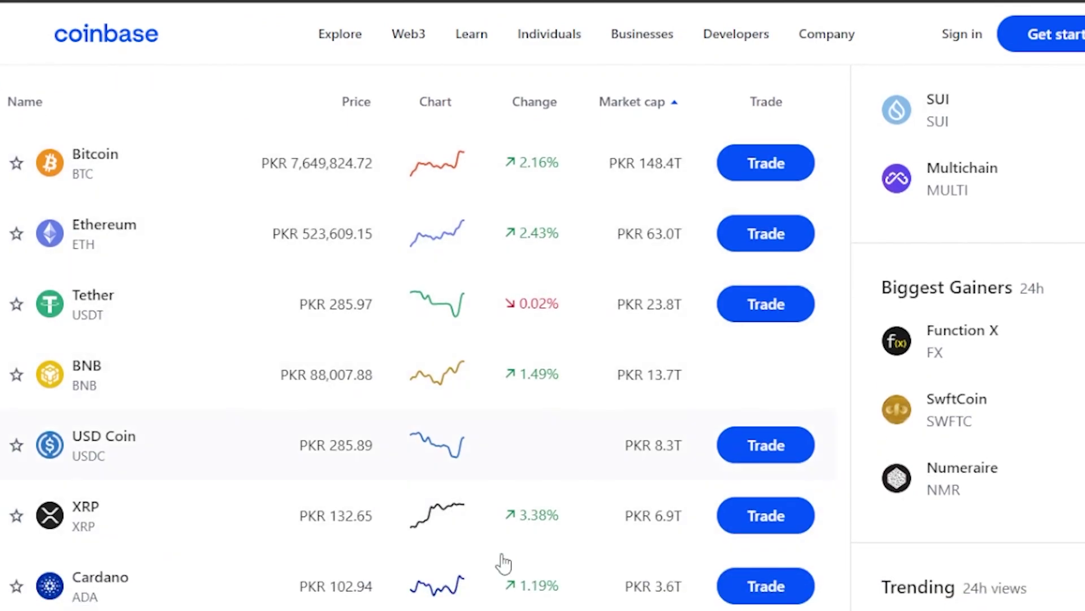
{"action": "left_click", "coordinate": [763, 158]}
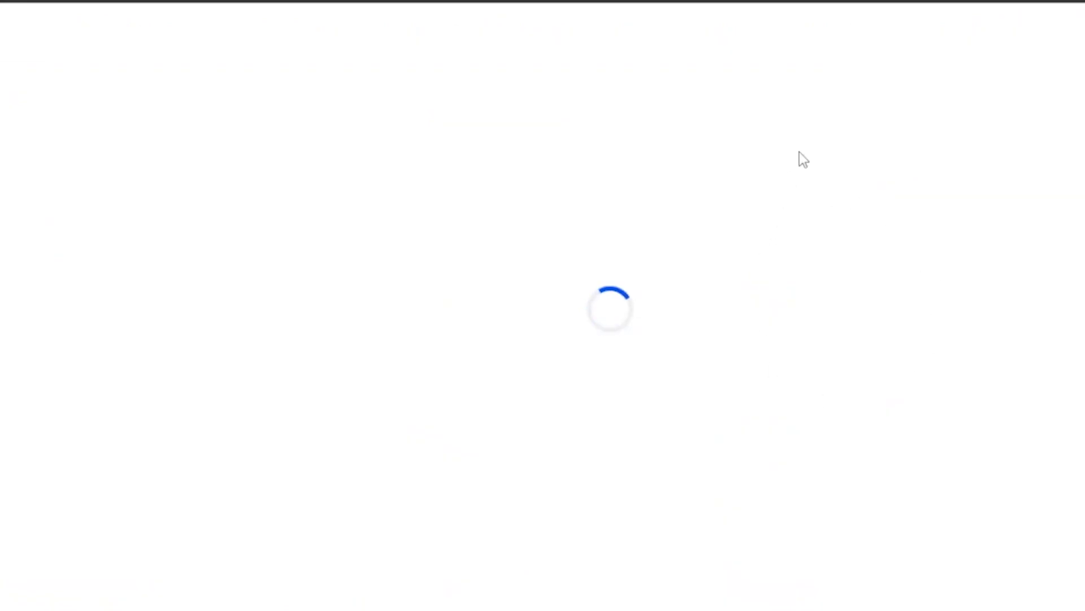